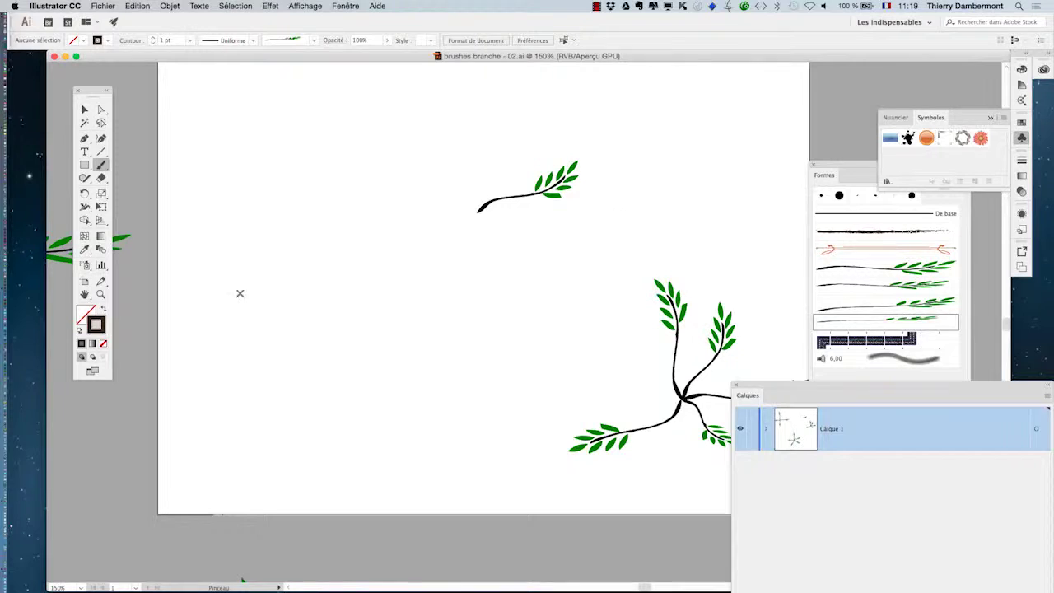
# Paint an upright trunk on the empty lower-left part of the artboard with the second leafy-branch brush
pyautogui.click(863, 289)
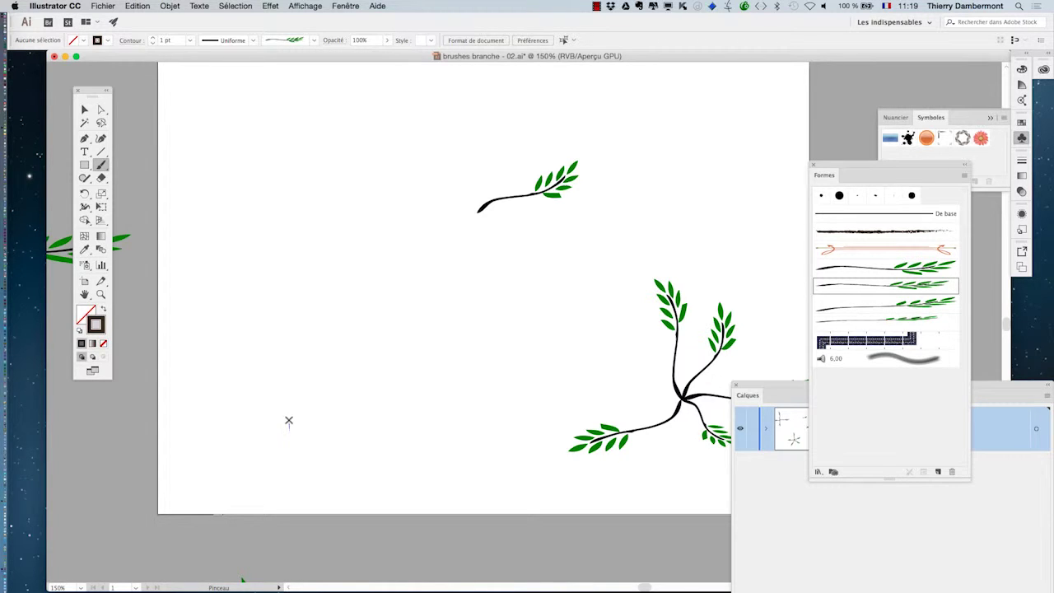
pyautogui.moveTo(289, 420); pyautogui.dragTo(275, 348)
pyautogui.moveTo(262, 262); pyautogui.dragTo(262, 263)
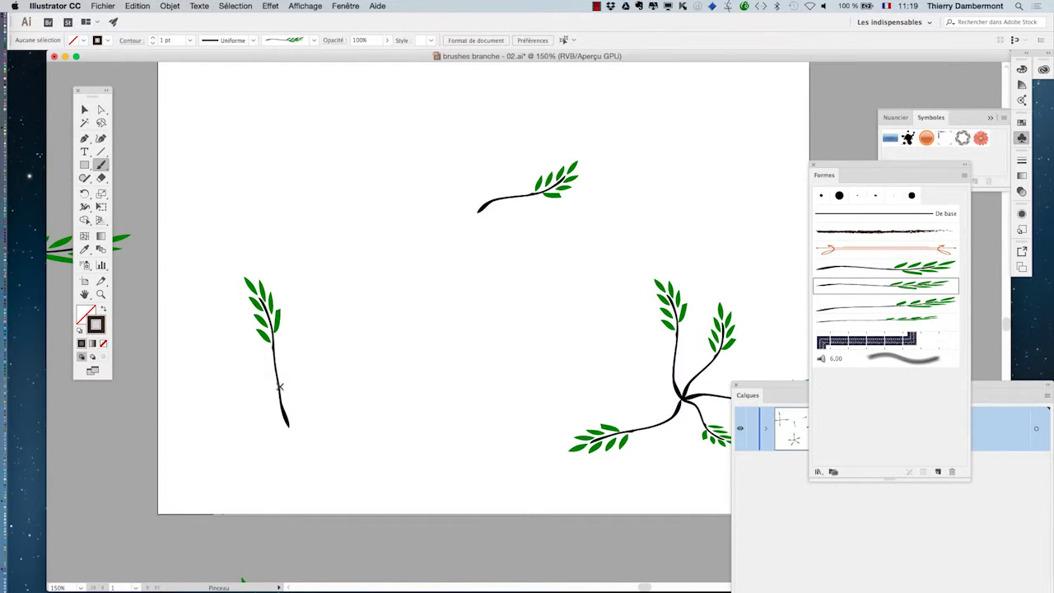
# Paint five leafy side branches with the brush, three growing on the trunk's right and two on its left
pyautogui.press('super')
pyautogui.scroll(2, 278, 384)
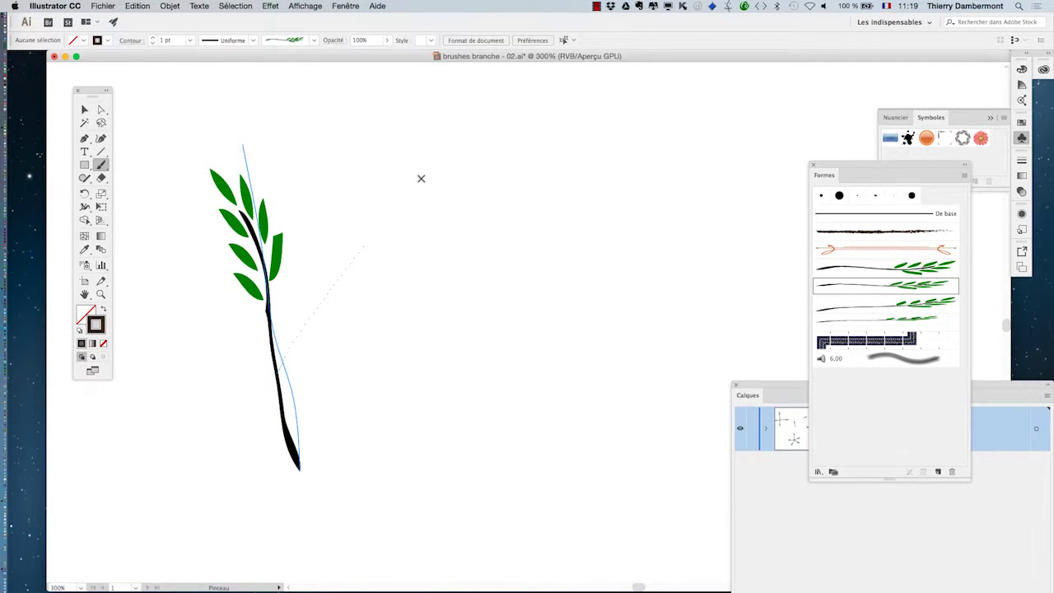
pyautogui.moveTo(420, 178); pyautogui.dragTo(418, 180)
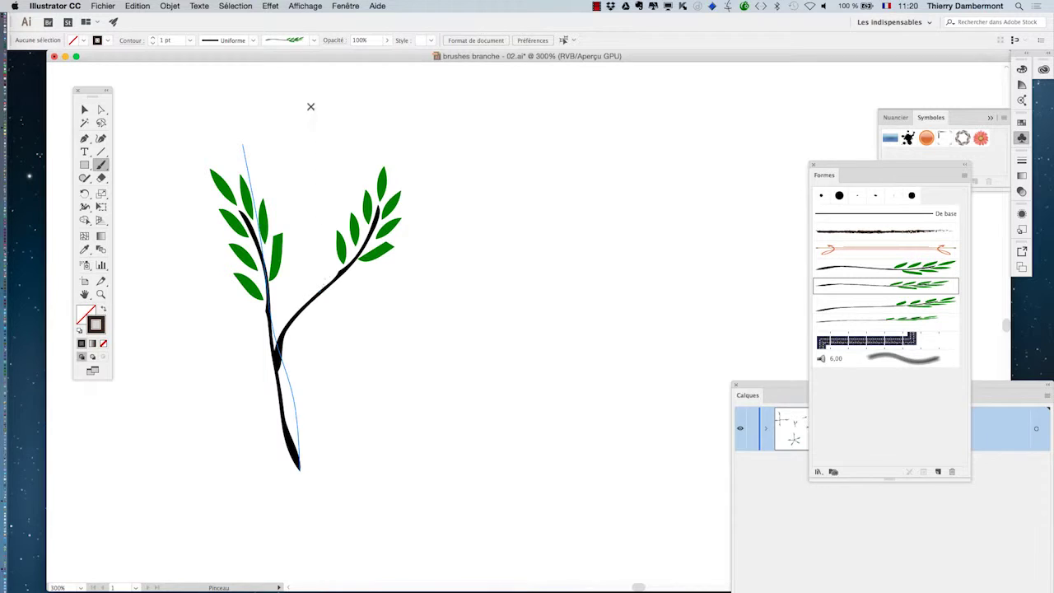
pyautogui.moveTo(310, 106); pyautogui.dragTo(311, 107)
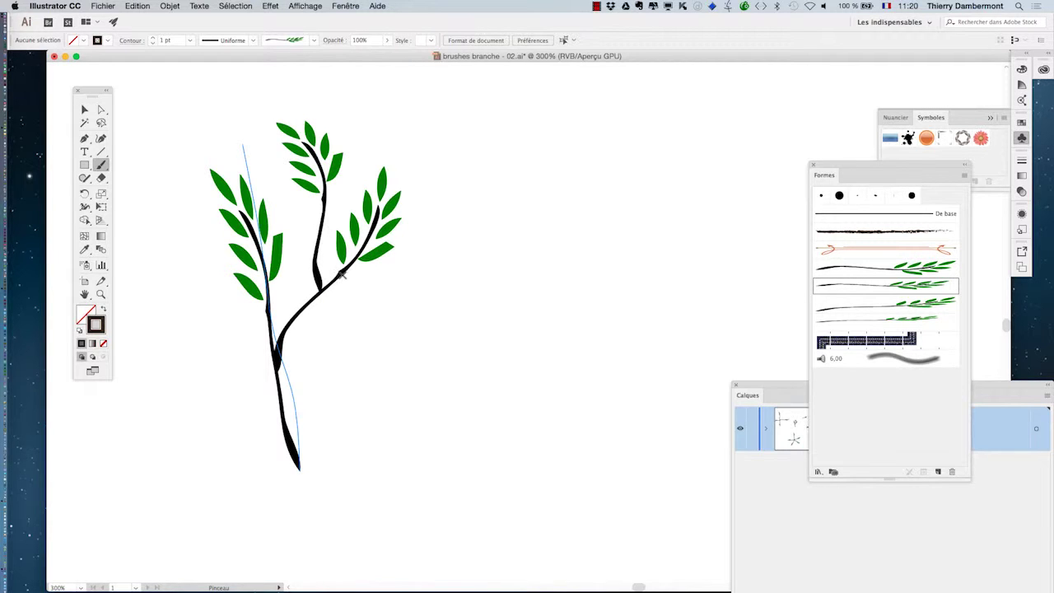
pyautogui.moveTo(564, 216); pyautogui.dragTo(564, 215)
pyautogui.moveTo(430, 332); pyautogui.dragTo(586, 366)
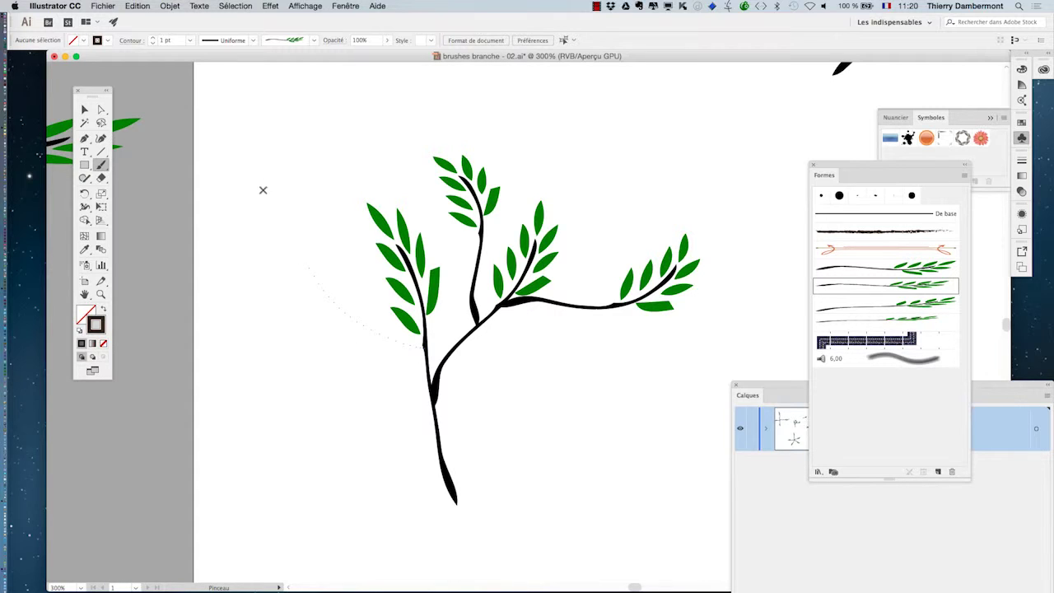
pyautogui.moveTo(262, 191); pyautogui.dragTo(248, 164)
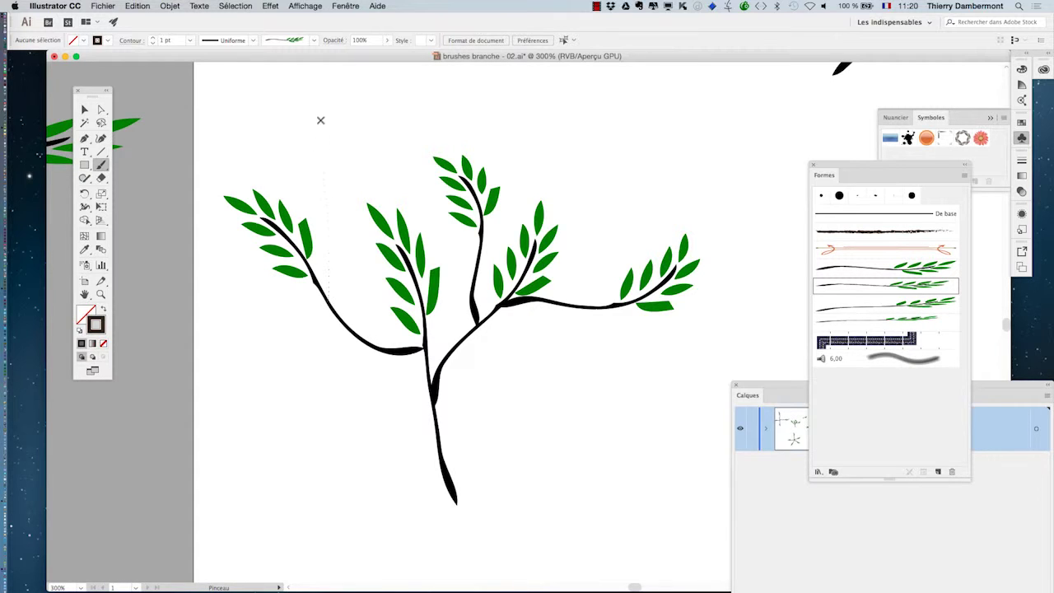
pyautogui.moveTo(320, 120); pyautogui.dragTo(323, 80)
# Paint a short branch curving left from the middle upright twig, redoing the too-long stroke, and add an upward twig to it
pyautogui.press('super+minus')
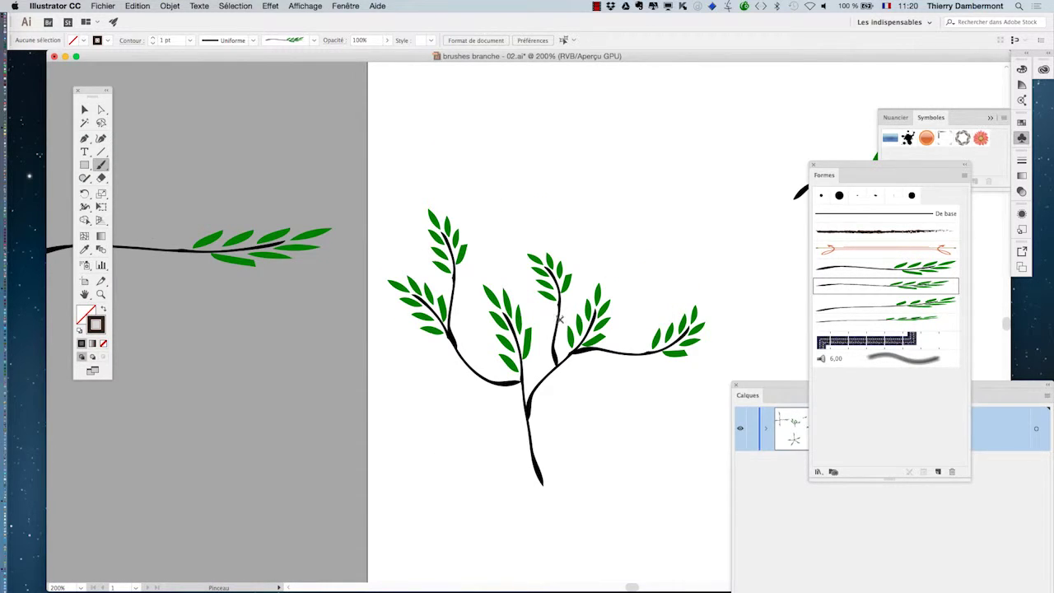
pyautogui.moveTo(488, 174); pyautogui.dragTo(469, 122)
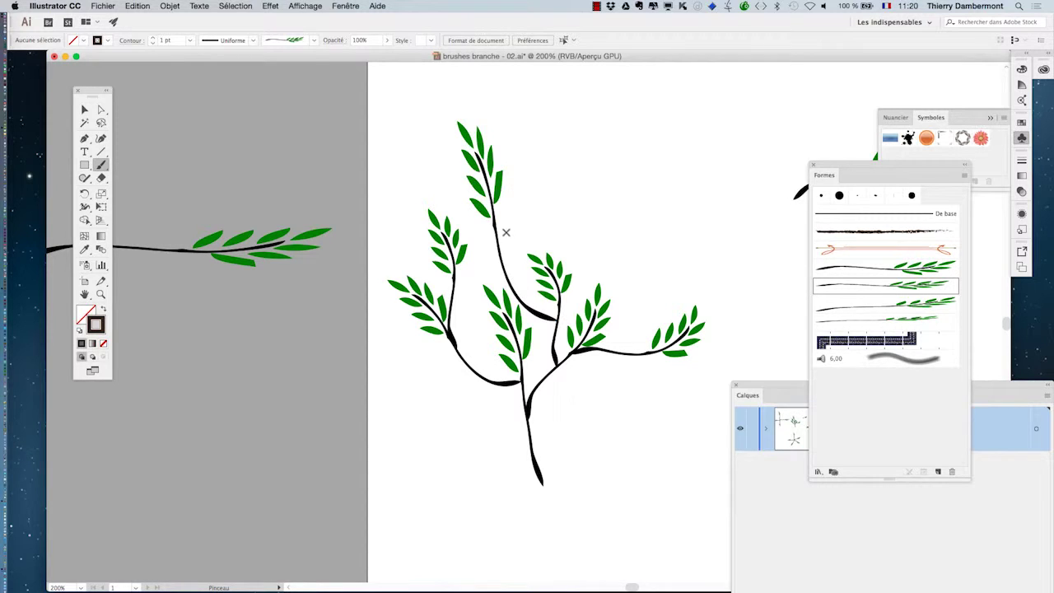
pyautogui.press('super+z')
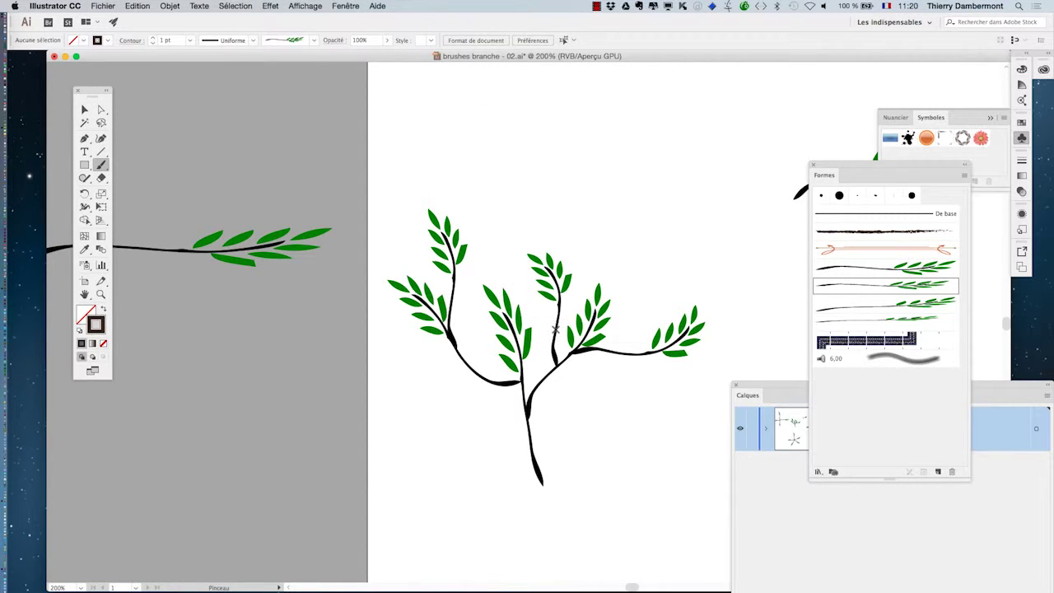
pyautogui.moveTo(555, 330)
pyautogui.mouseDown()
pyautogui.moveTo(533, 314)
pyautogui.moveTo(488, 217)
pyautogui.mouseUp()
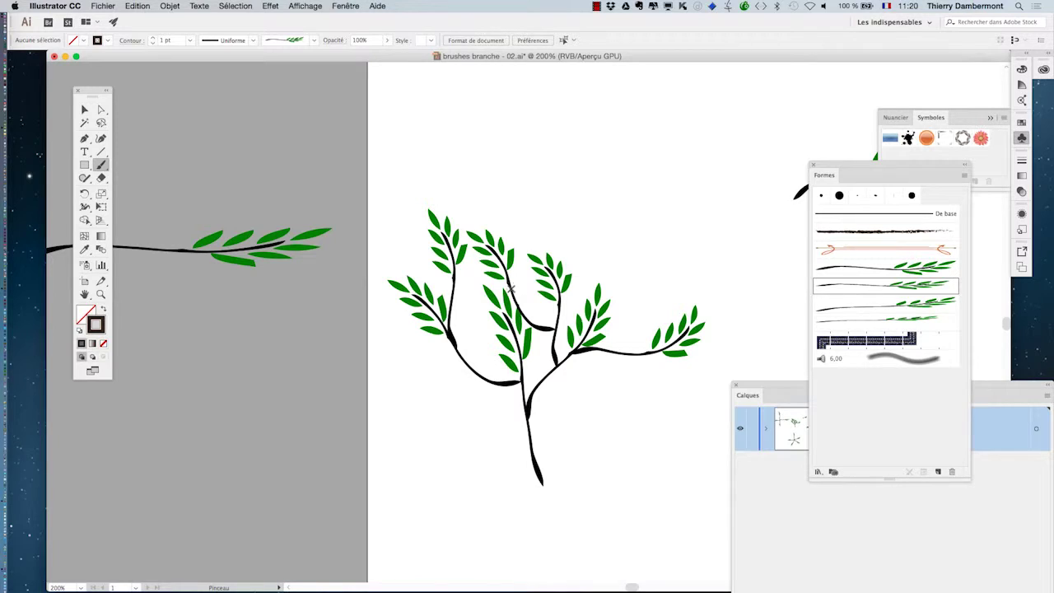
pyautogui.moveTo(510, 145); pyautogui.dragTo(511, 283)
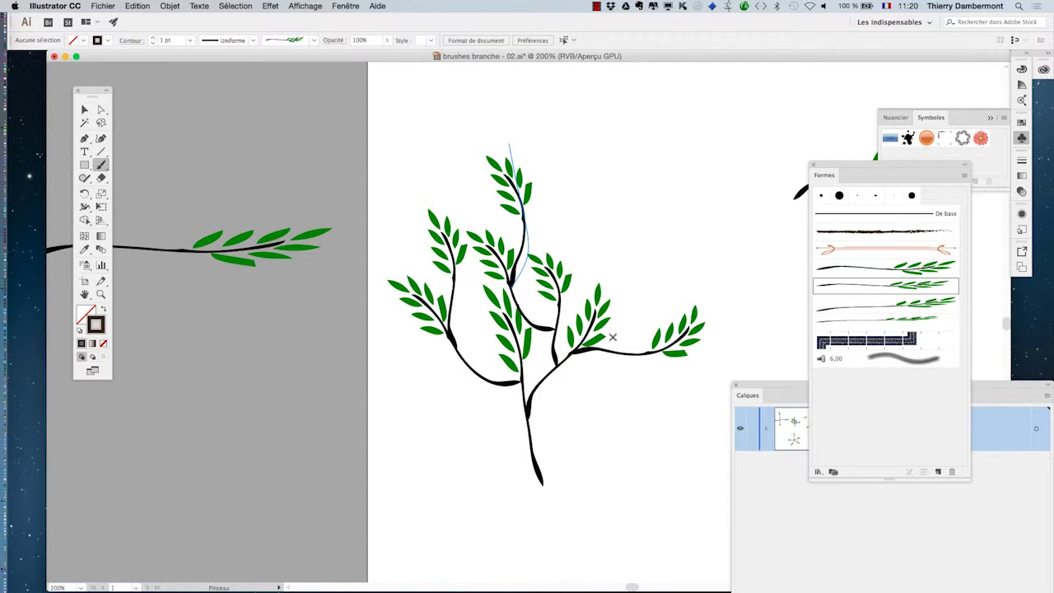
# Delete the tree's far-right branch and the two outer branches on its left side
pyautogui.press('a')
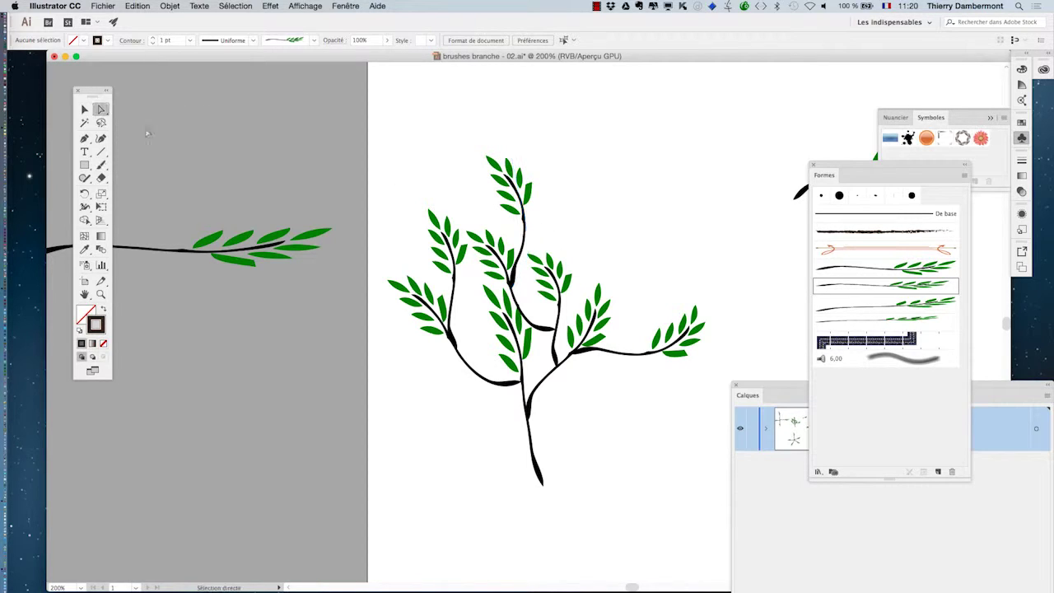
pyautogui.click(637, 355)
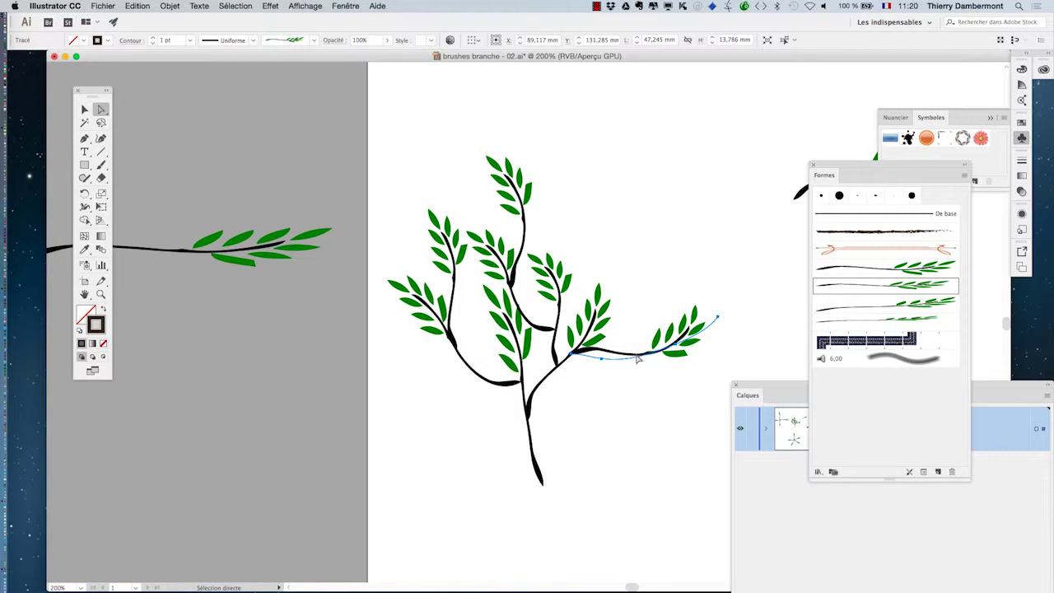
pyautogui.press('Delete')
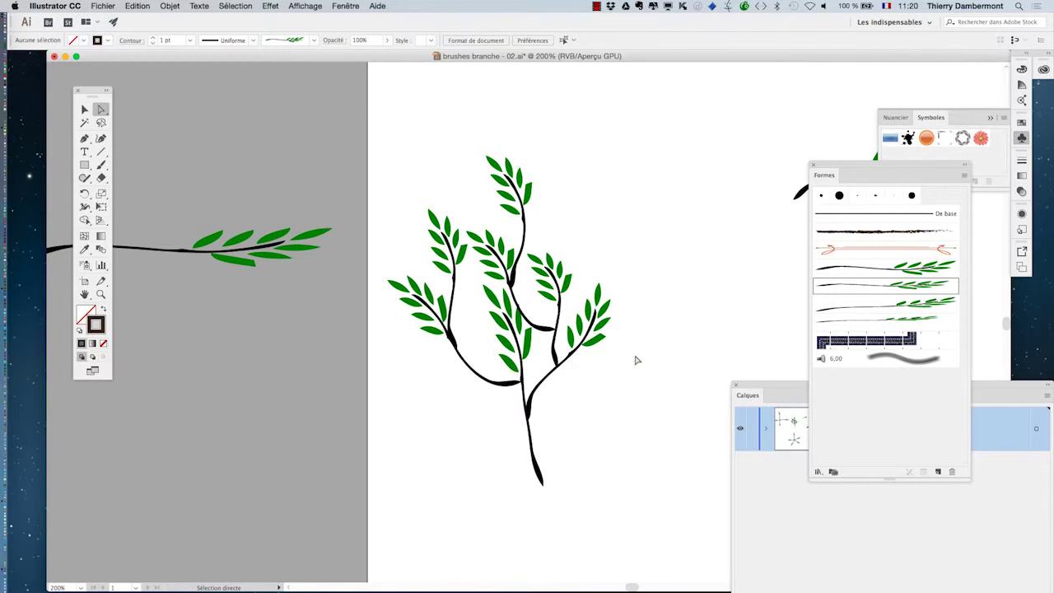
pyautogui.click(434, 316)
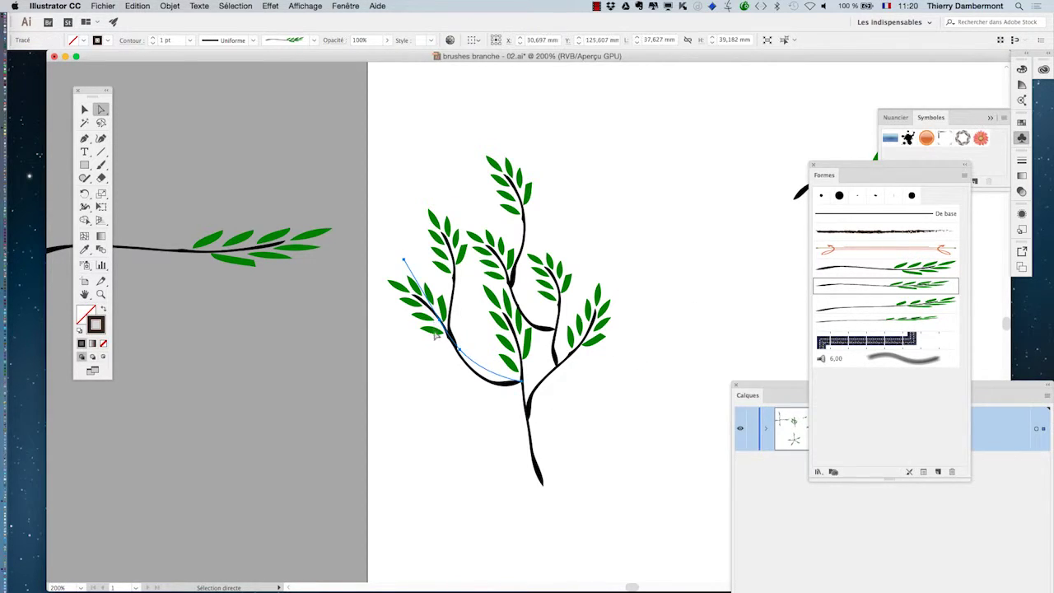
pyautogui.press('Delete')
pyautogui.click(452, 335)
pyautogui.press('Delete')
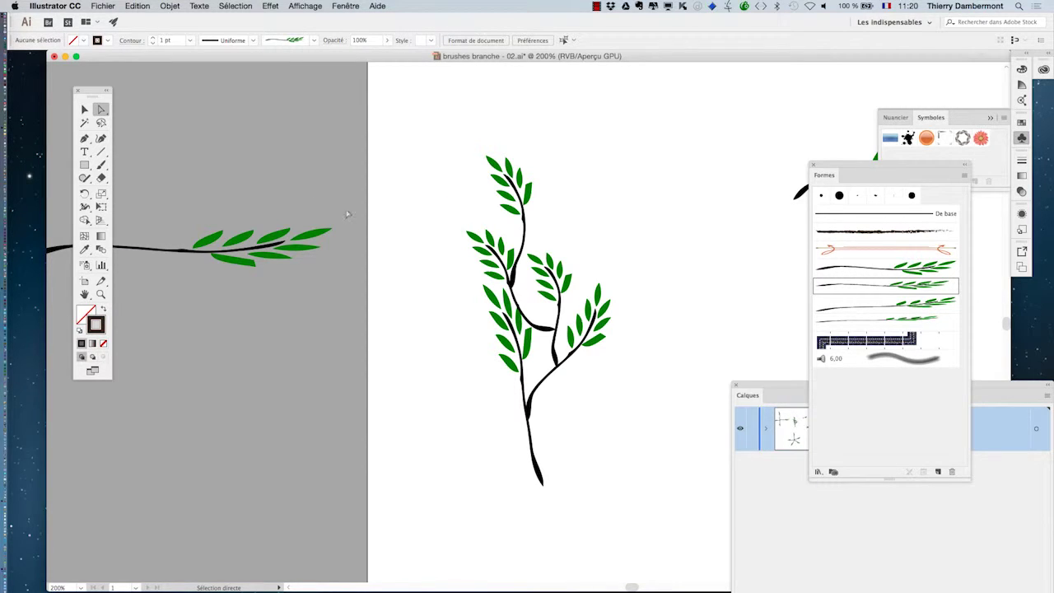
# Brush a new tall branch on the trunk's left and two more leafy branches at the top of the tree
pyautogui.click(102, 165)
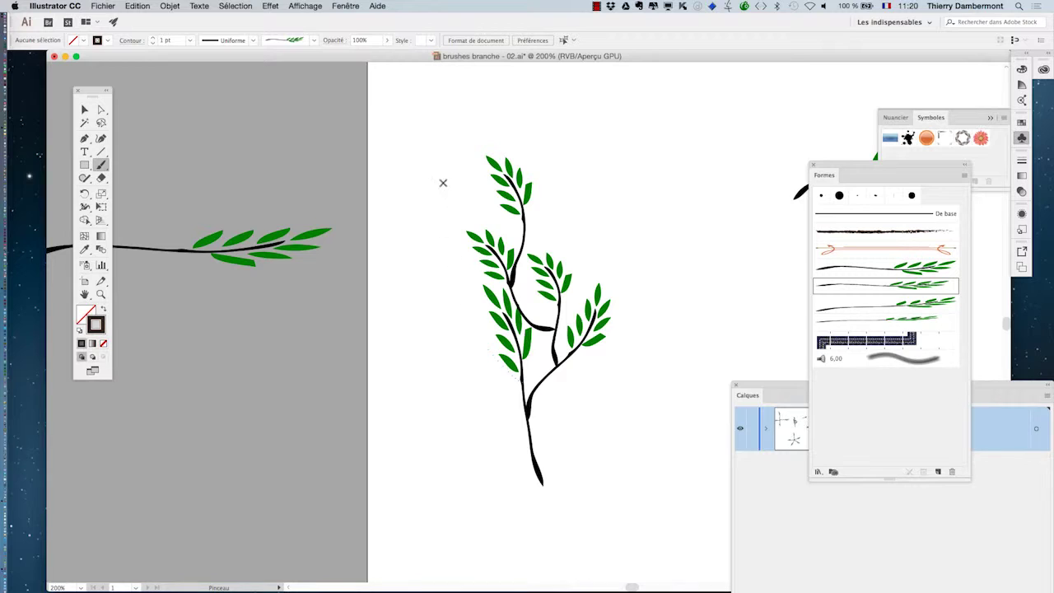
pyautogui.moveTo(521, 381); pyautogui.dragTo(423, 202)
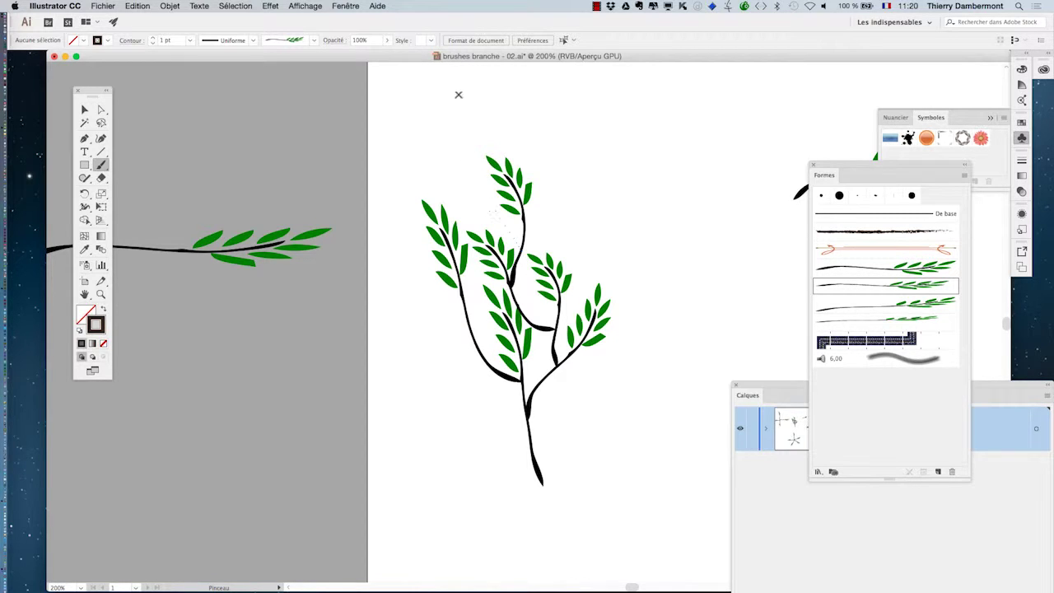
pyautogui.moveTo(459, 95); pyautogui.dragTo(516, 243)
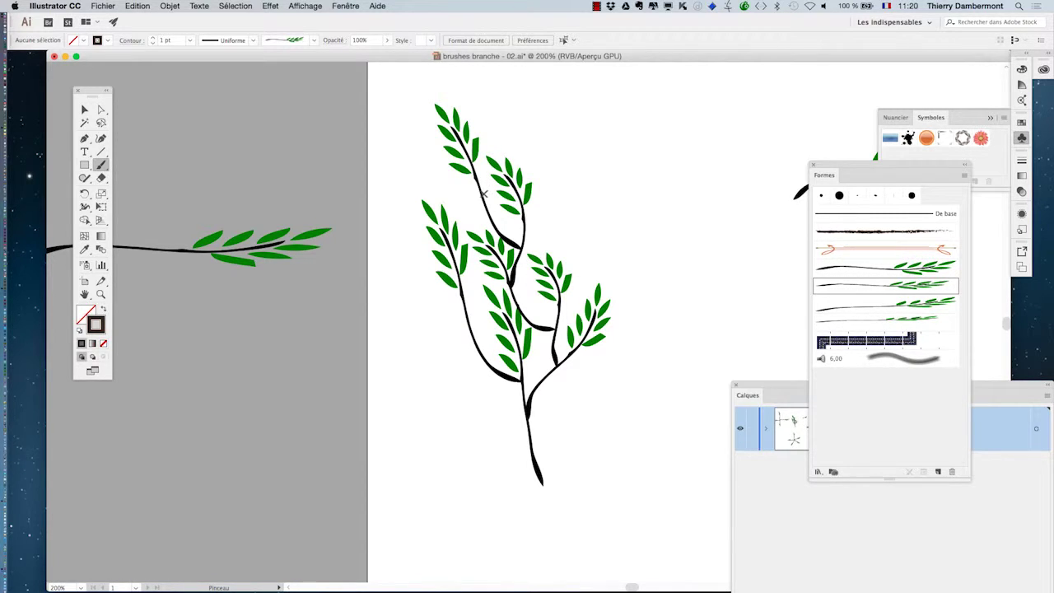
pyautogui.moveTo(483, 74); pyautogui.dragTo(476, 190)
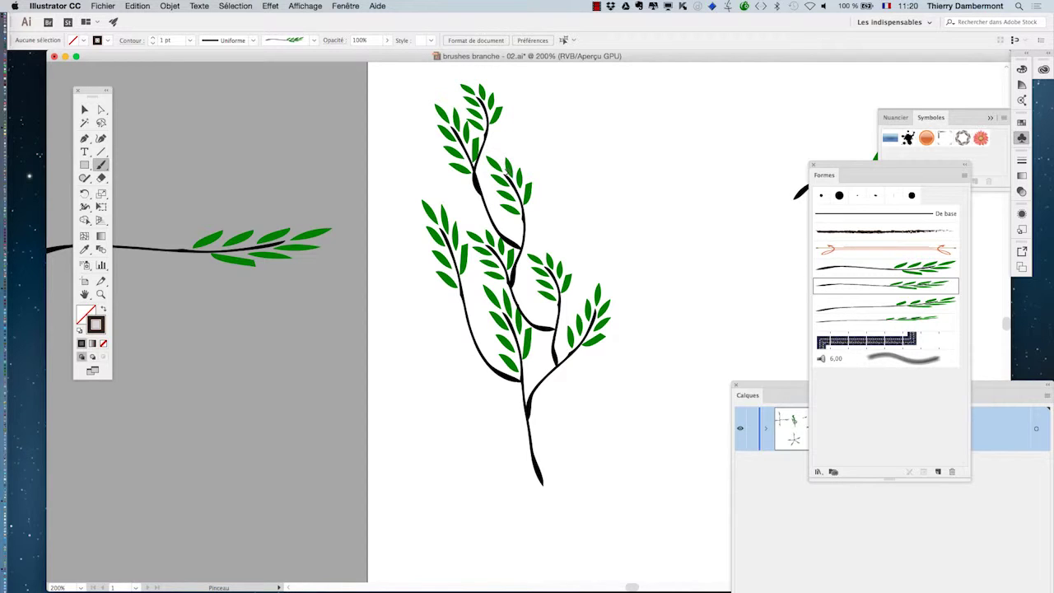
# Undo the last brush stroke painted to the right of the tree
pyautogui.press('super+minus')
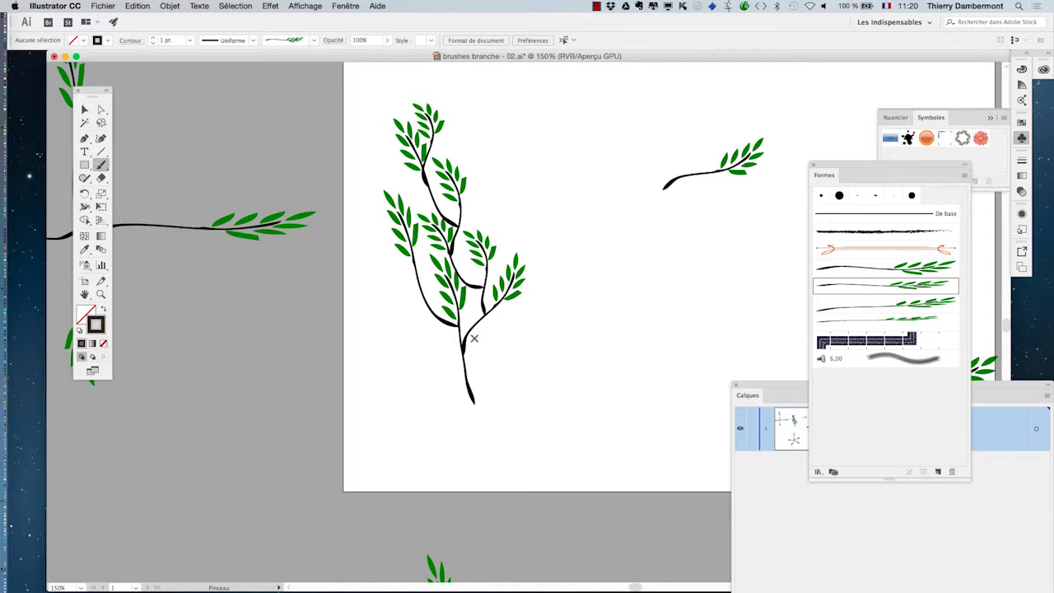
pyautogui.press('super')
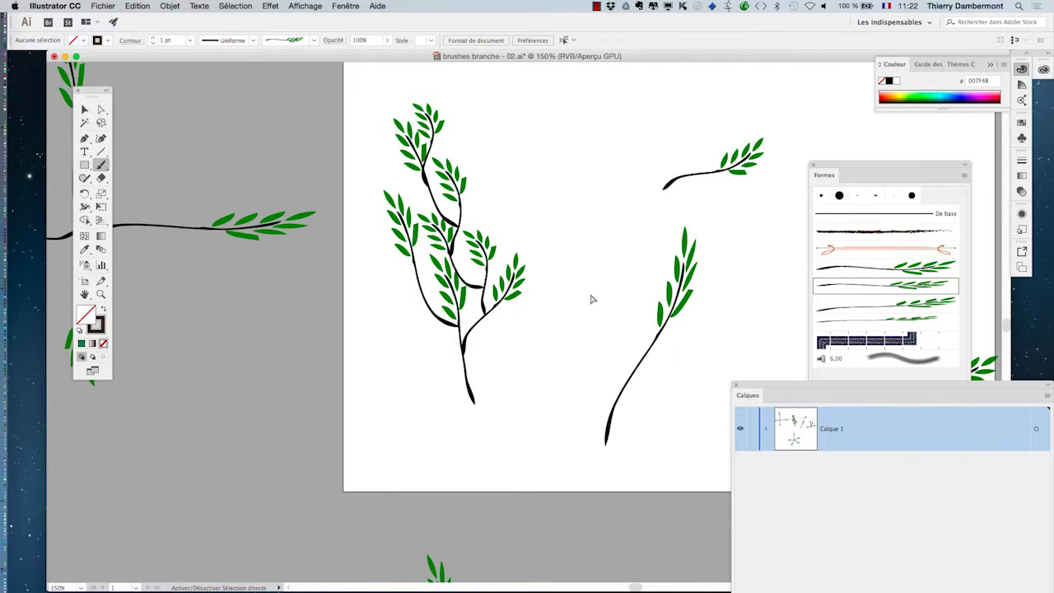
pyautogui.press('super+z')
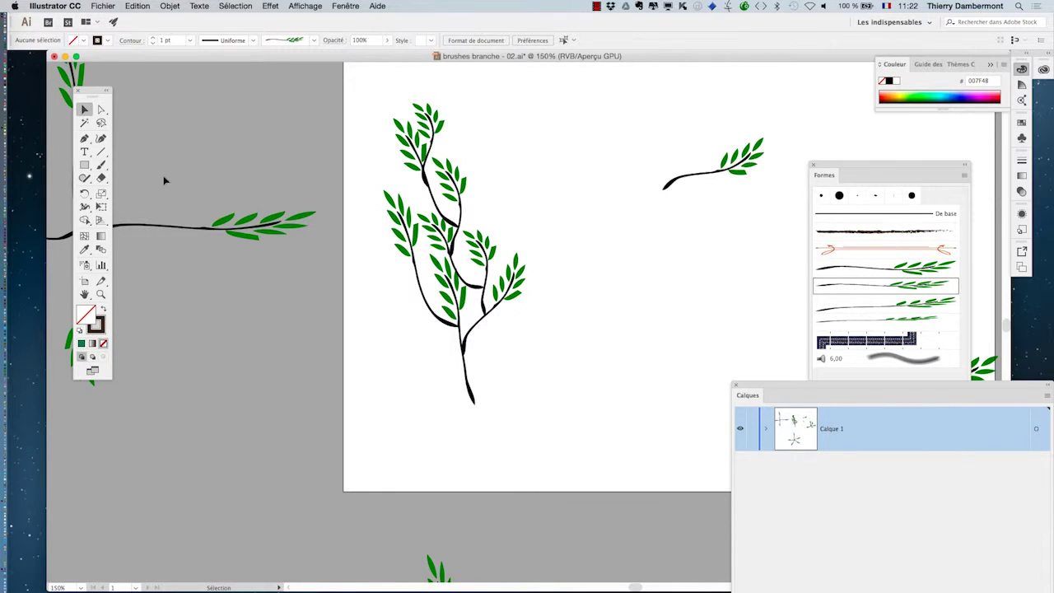
# Set a dark red fill colour (#940034) and paint two separate leafy branches to the right of the tree with the brush
pyautogui.click(103, 166)
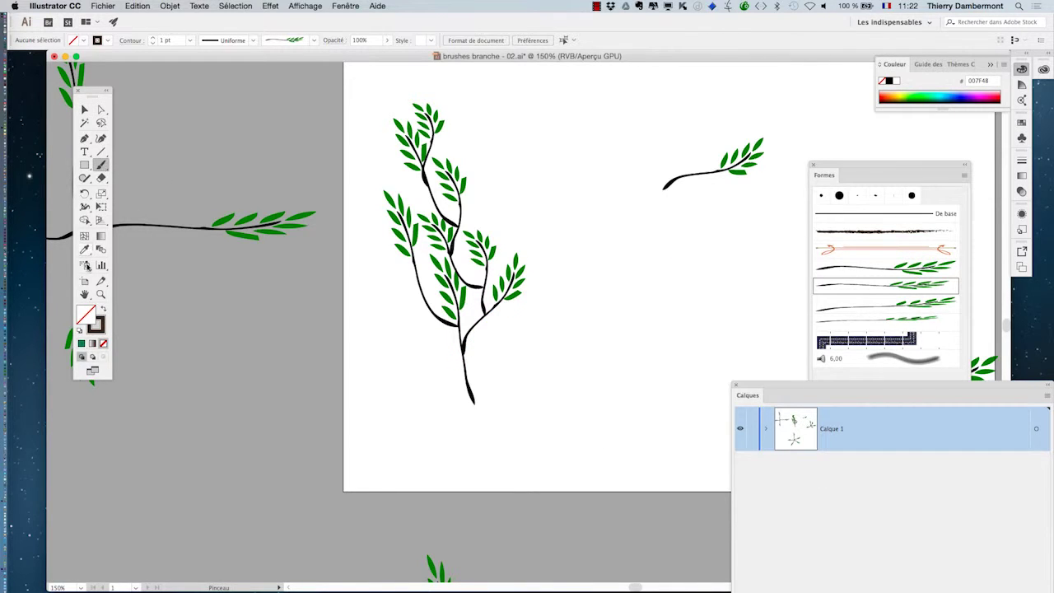
pyautogui.click(970, 97)
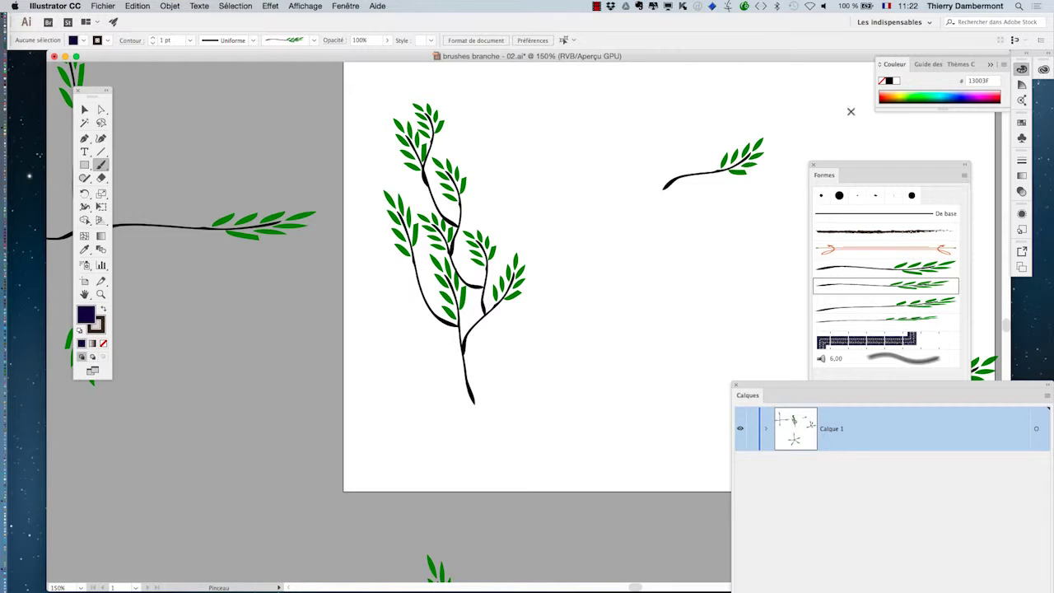
pyautogui.click(998, 98)
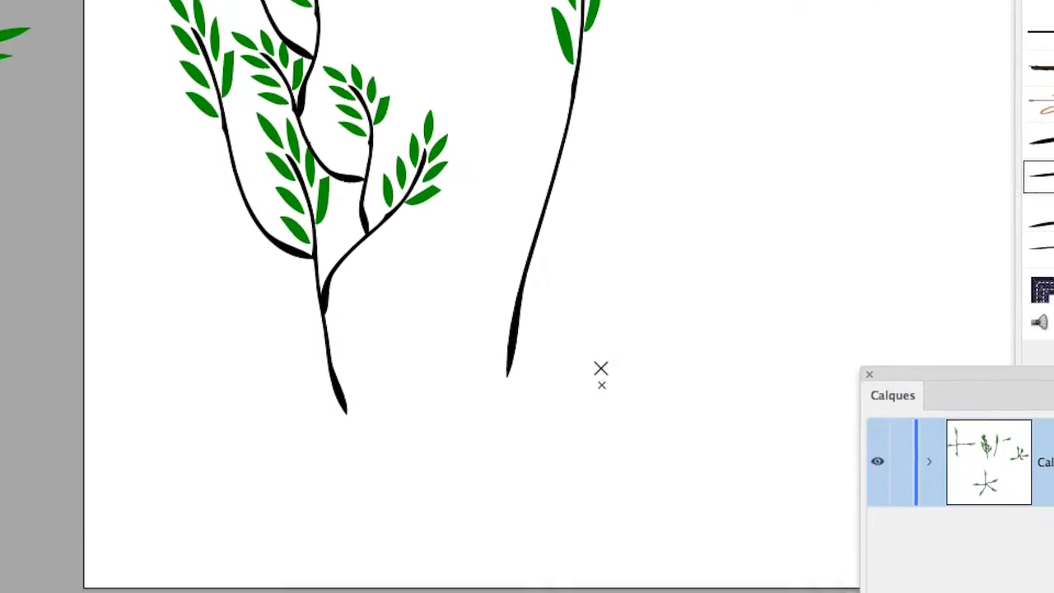
pyautogui.moveTo(602, 384); pyautogui.dragTo(693, 215)
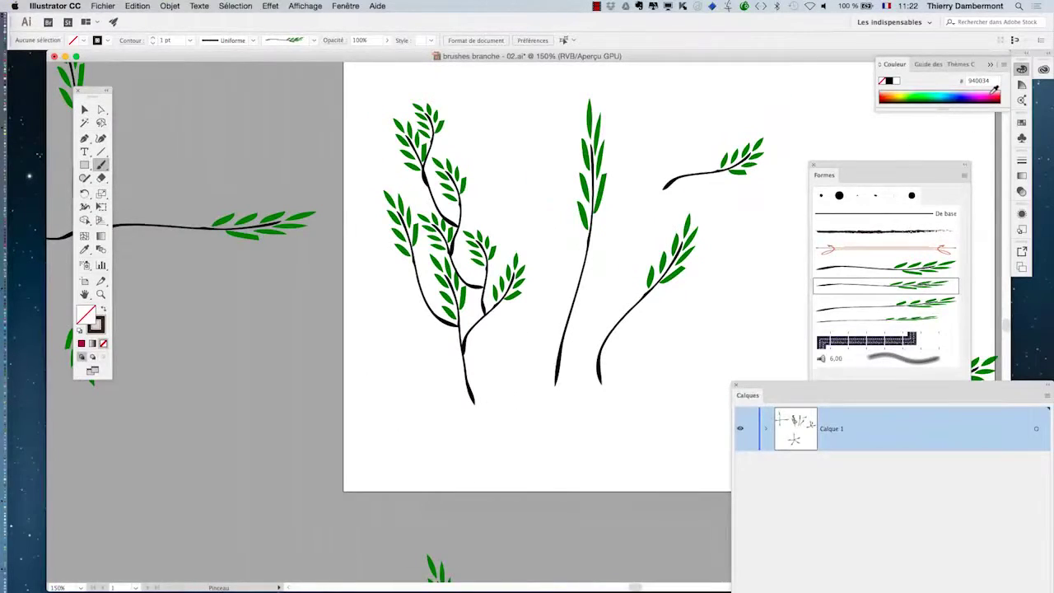
# Choose a pink fill and paint three filled leafy branches around the existing ones: far right, above centre and lower left
pyautogui.click(992, 94)
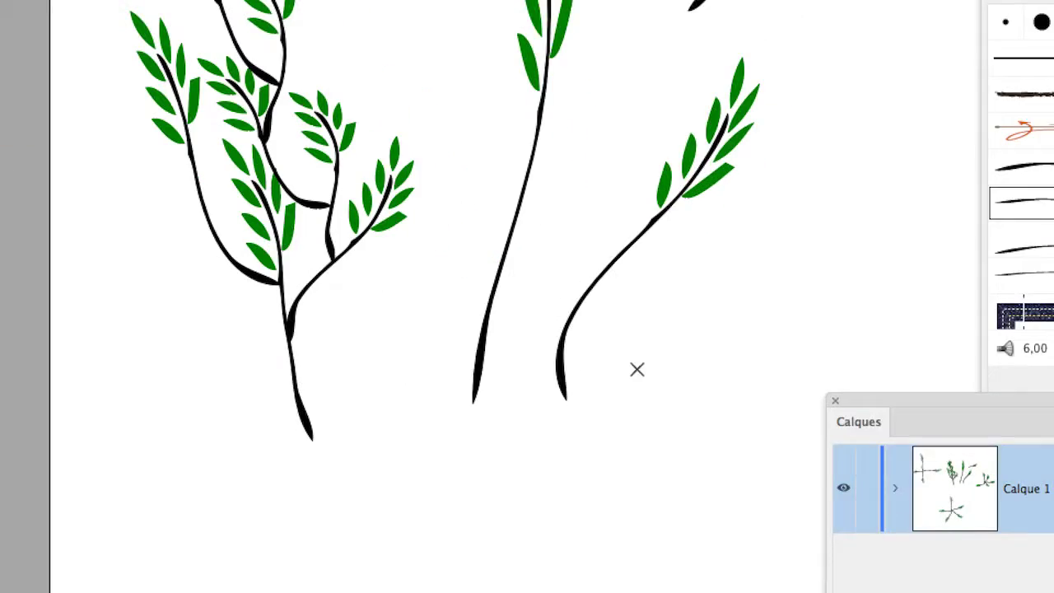
pyautogui.moveTo(639, 382); pyautogui.dragTo(765, 236)
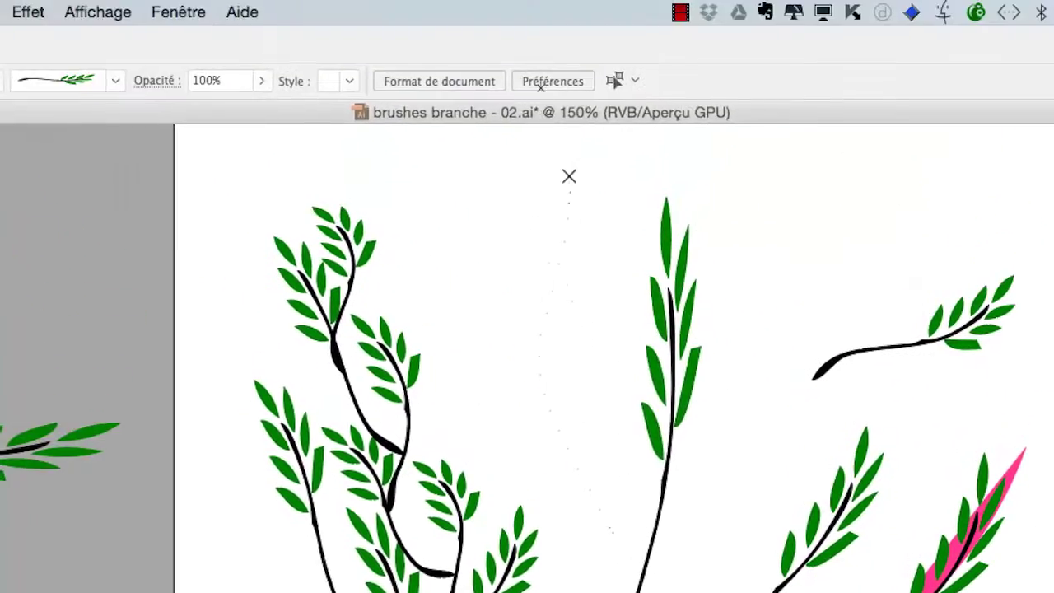
pyautogui.moveTo(569, 176); pyautogui.dragTo(570, 180)
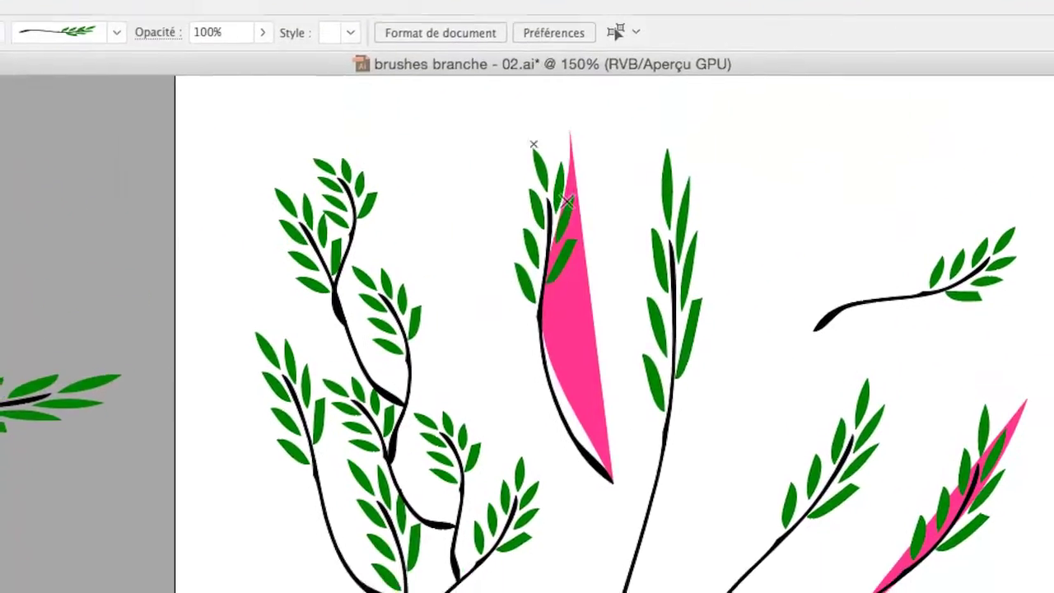
pyautogui.moveTo(537, 425)
pyautogui.mouseDown()
pyautogui.moveTo(518, 420)
pyautogui.moveTo(467, 349)
pyautogui.moveTo(411, 338)
pyautogui.mouseUp()
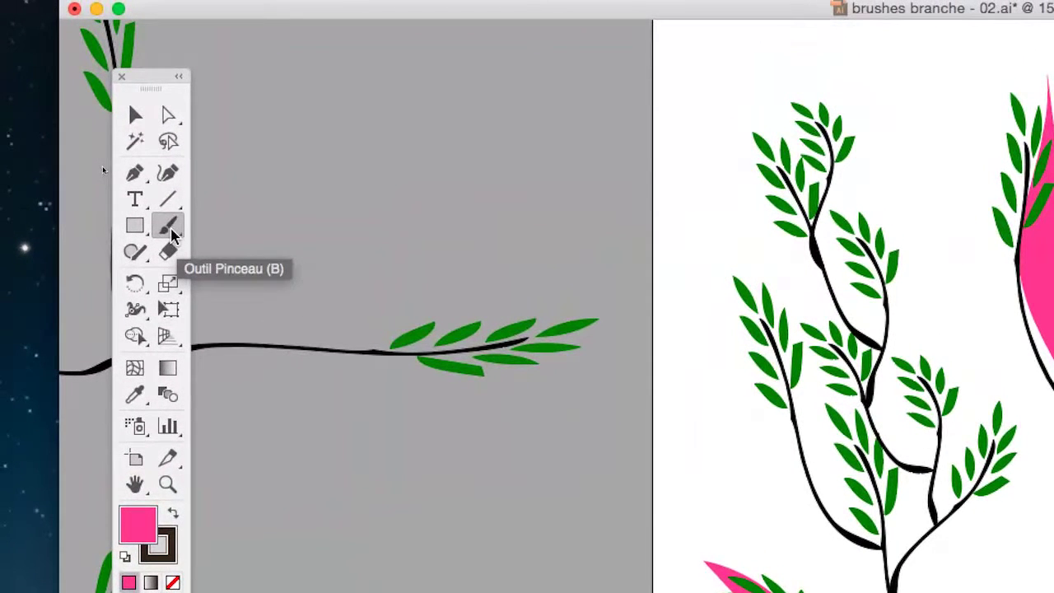
# Turn off "Remplir les nouveaux contours" in the Paintbrush tool options and apply the change
pyautogui.doubleClick(170, 231)
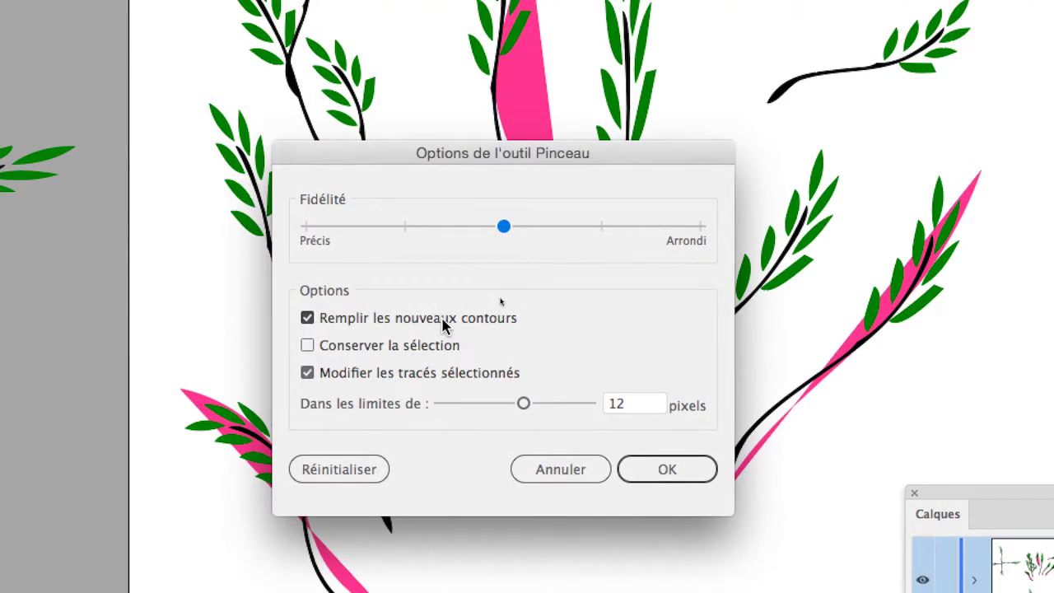
pyautogui.click(442, 325)
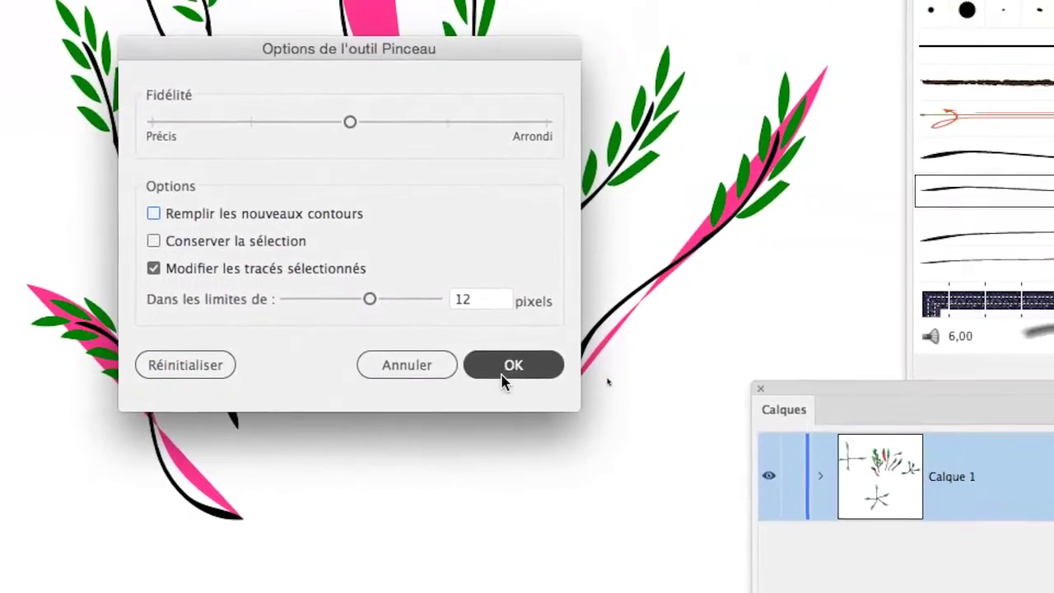
pyautogui.click(502, 376)
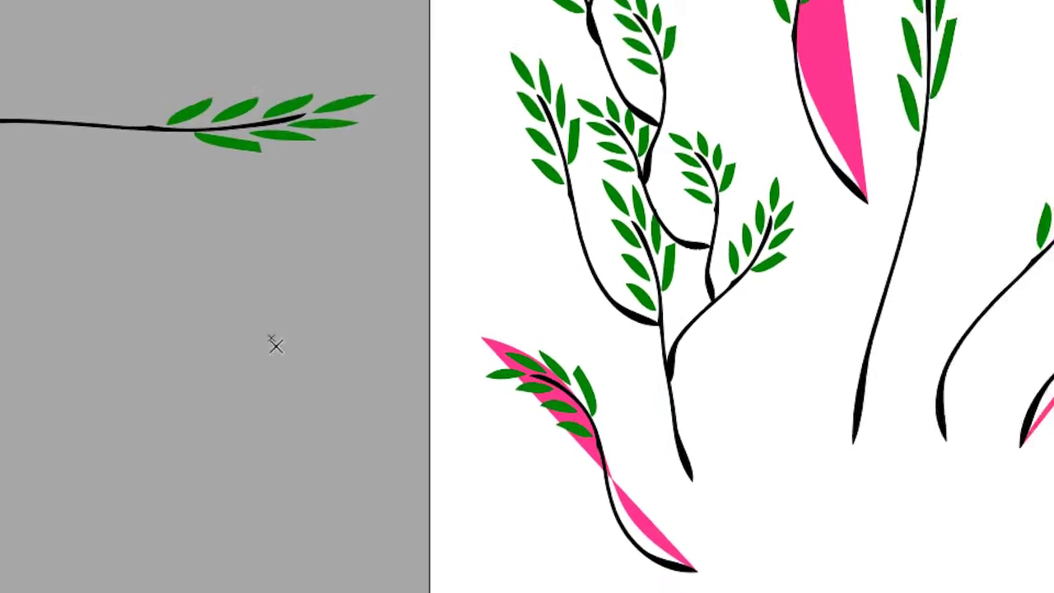
# Paint a short unfilled leafy branch beside the tree, and check the Paintbrush tool options without changing them
pyautogui.moveTo(434, 439)
pyautogui.mouseDown()
pyautogui.moveTo(489, 423)
pyautogui.moveTo(517, 385)
pyautogui.mouseUp()
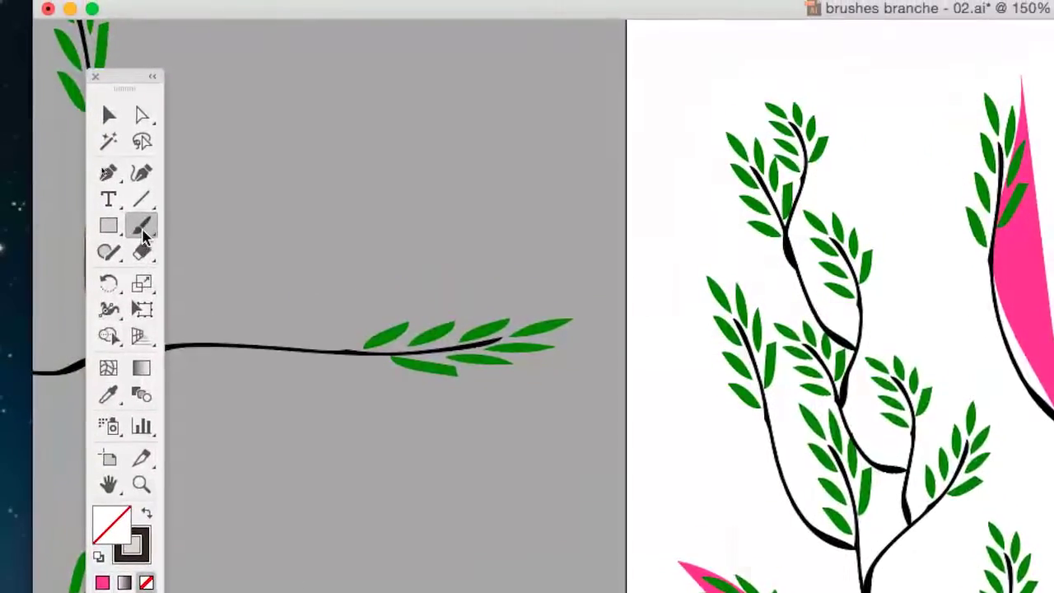
pyautogui.doubleClick(141, 226)
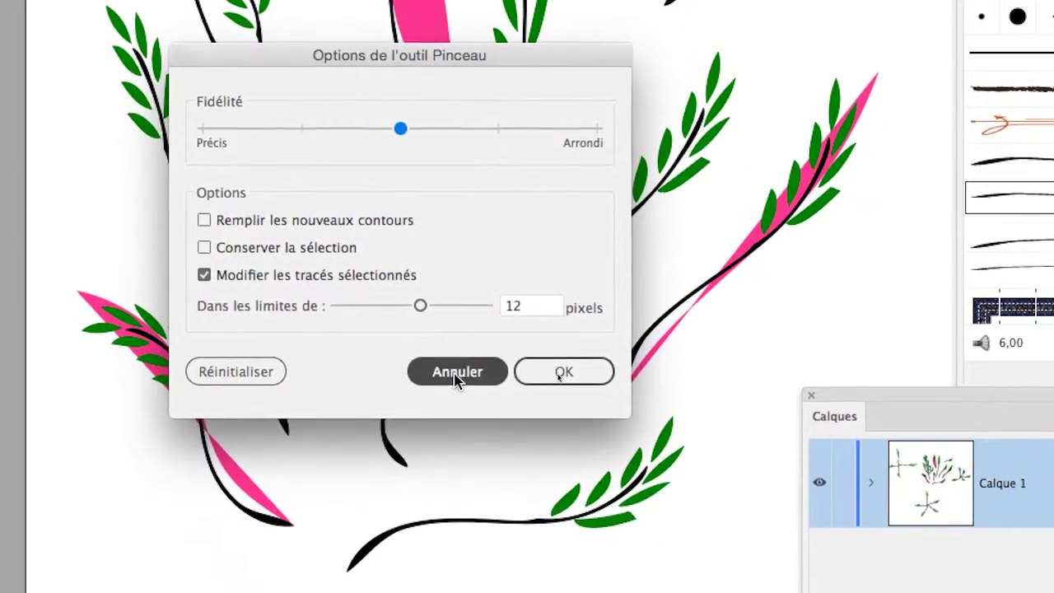
pyautogui.click(456, 375)
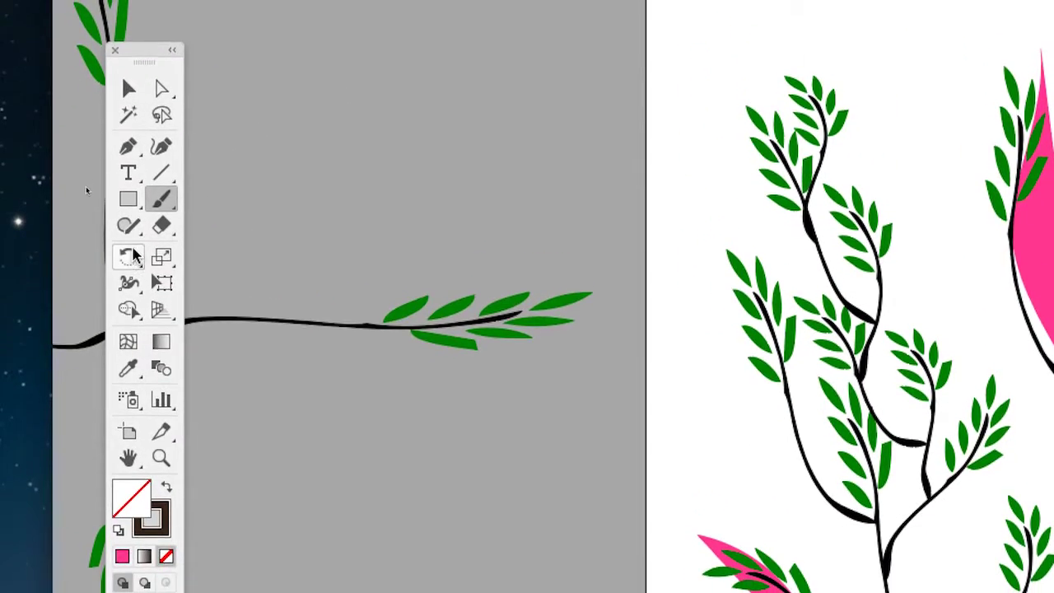
# Switch to the Pencil tool (Outil Crayon) and examine its options for filling new strokes
pyautogui.click(128, 226)
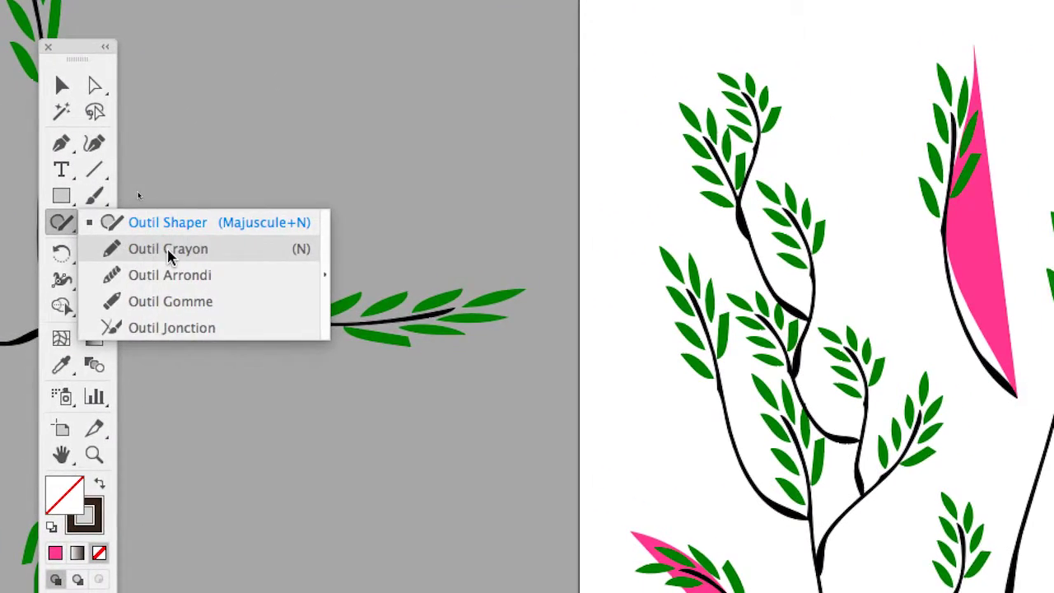
pyautogui.click(168, 250)
pyautogui.doubleClick(61, 223)
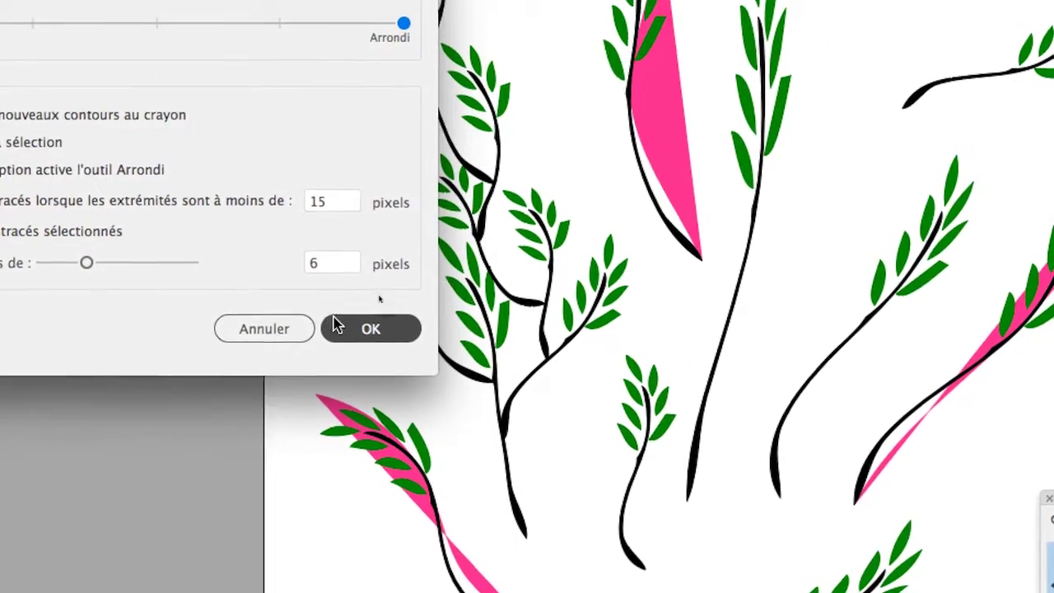
pyautogui.click(403, 373)
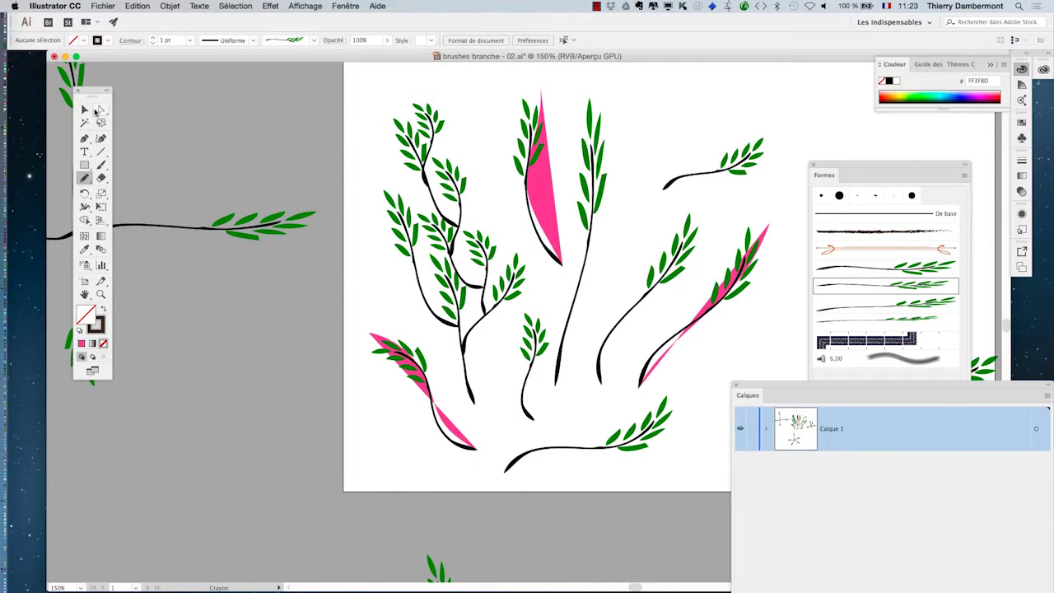
# Delete all the separate filled and unfilled test branches around the tree, keeping only the tree itself
pyautogui.click(86, 110)
pyautogui.click(617, 183)
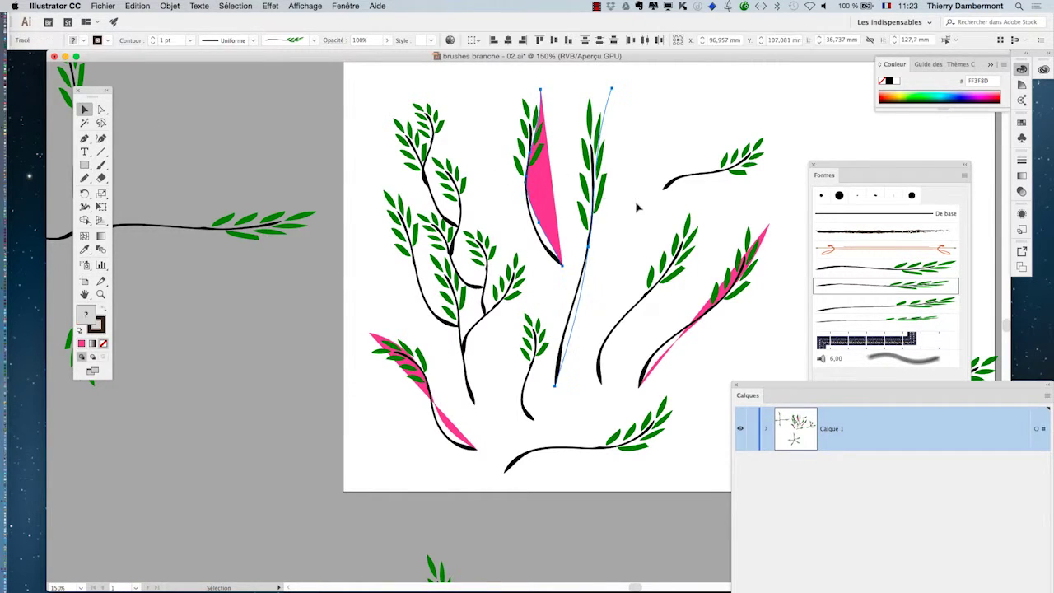
pyautogui.press('Delete')
pyautogui.moveTo(685, 168); pyautogui.dragTo(722, 322)
pyautogui.press('Delete')
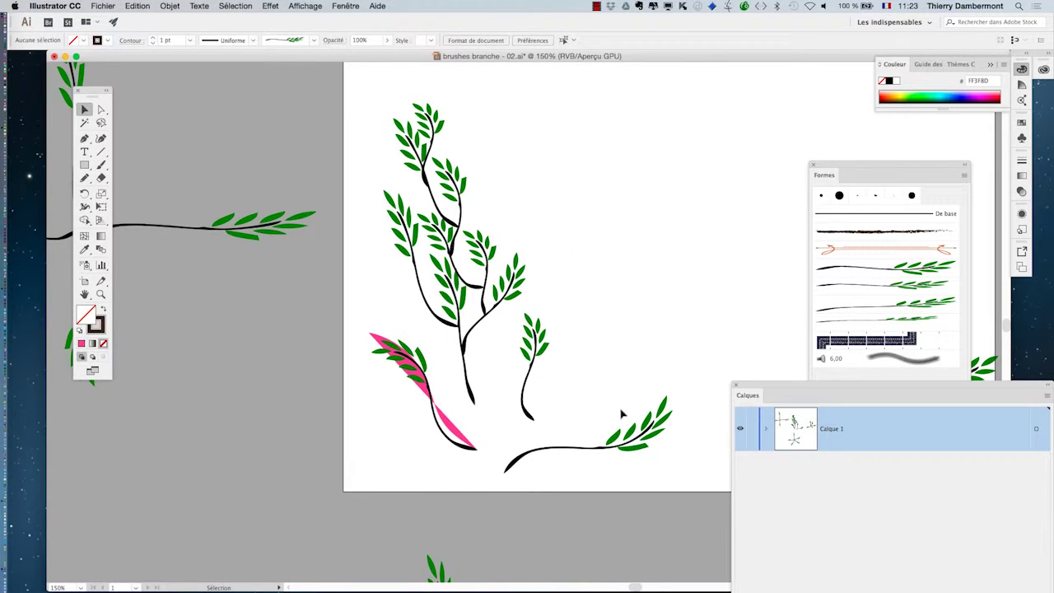
pyautogui.click(577, 448)
pyautogui.press('Delete')
pyautogui.click(455, 445)
pyautogui.press('Delete')
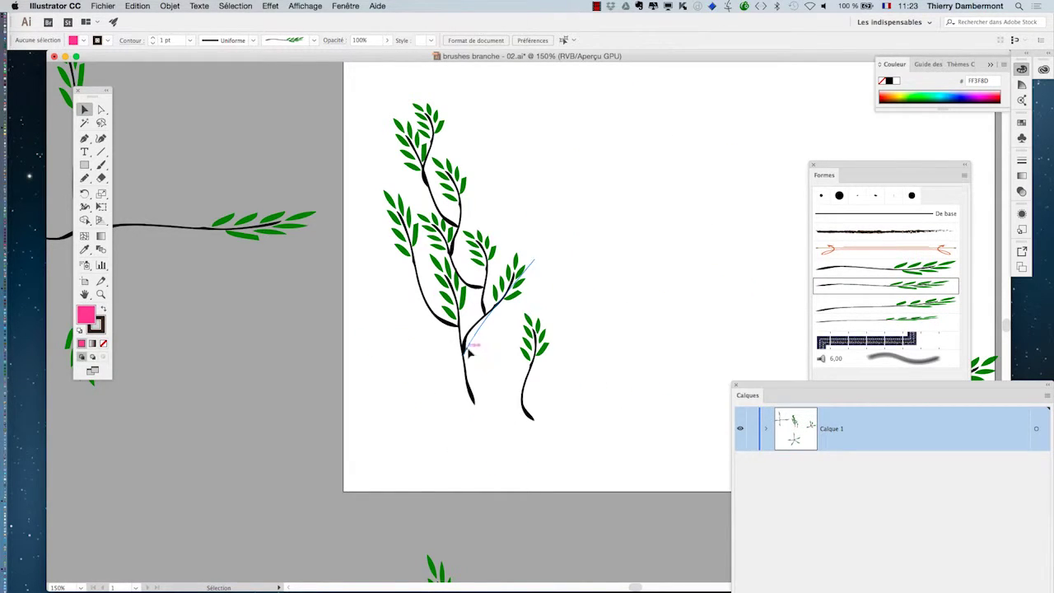
pyautogui.click(527, 383)
pyautogui.press('Delete')
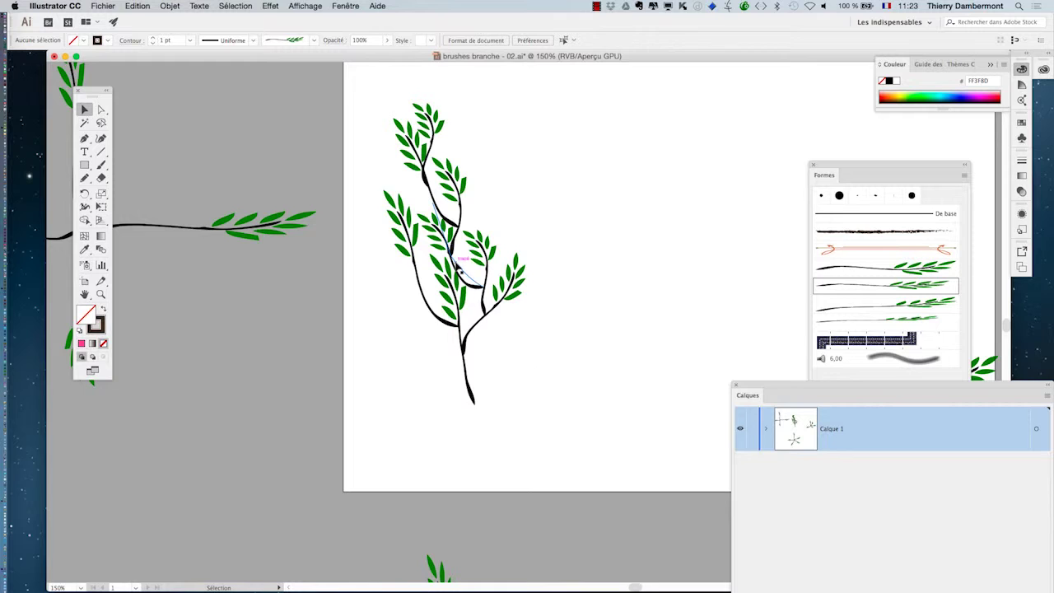
# Paint one tiny leafy branch and one long branch spanning the artboard's height beside the tree with the Paintbrush
pyautogui.scroll(1, 460, 262)
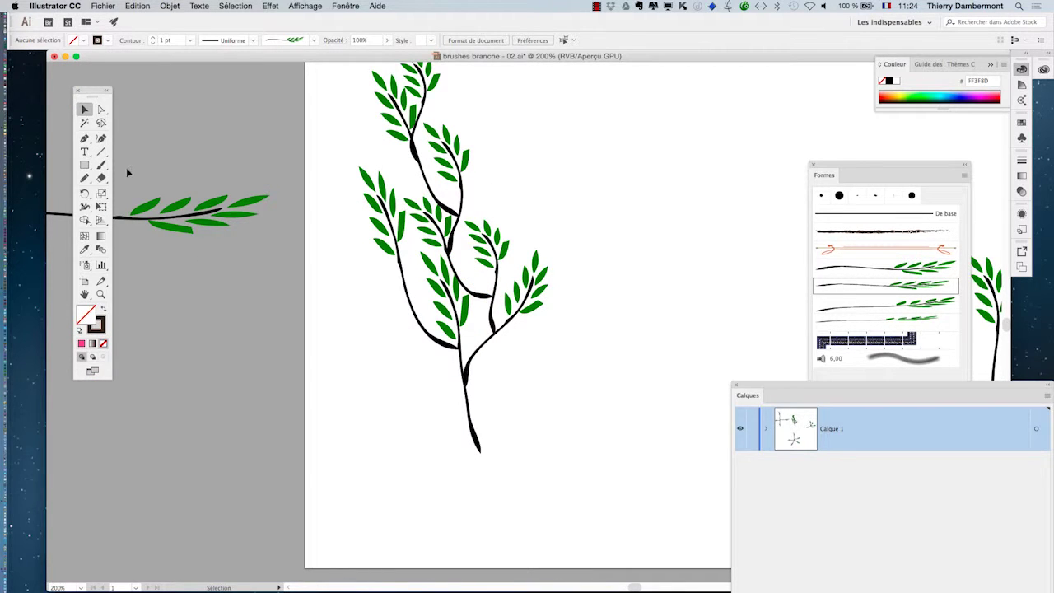
pyautogui.click(100, 166)
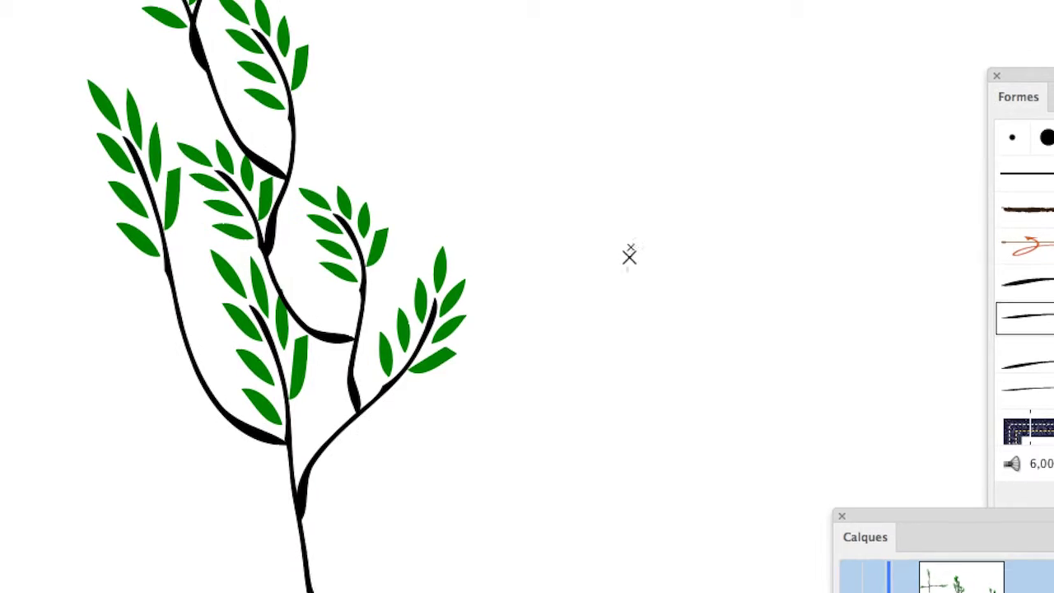
pyautogui.moveTo(628, 269); pyautogui.dragTo(634, 203)
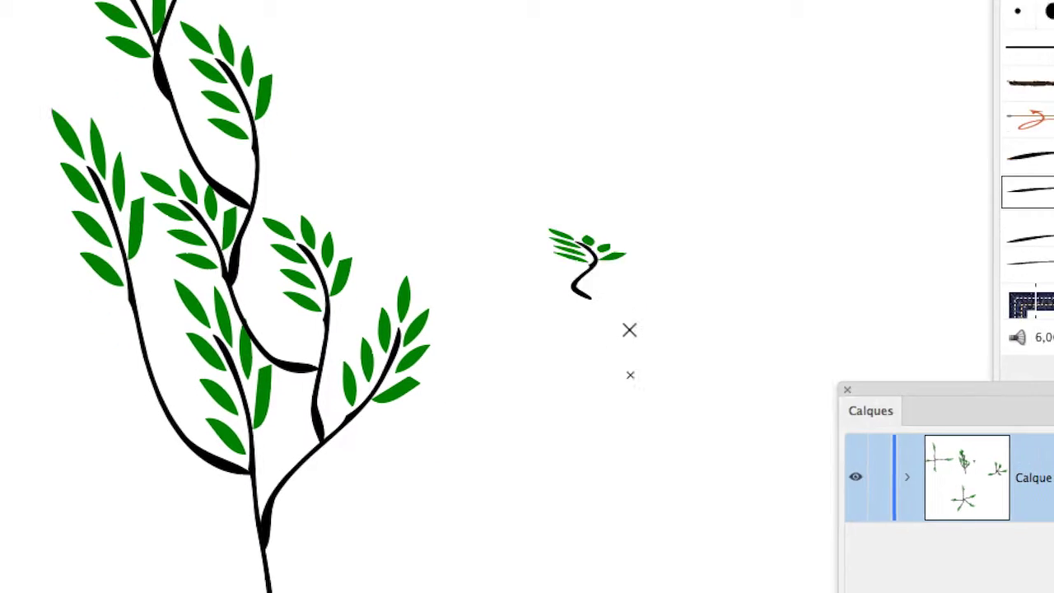
pyautogui.scroll(-3, 654, 505)
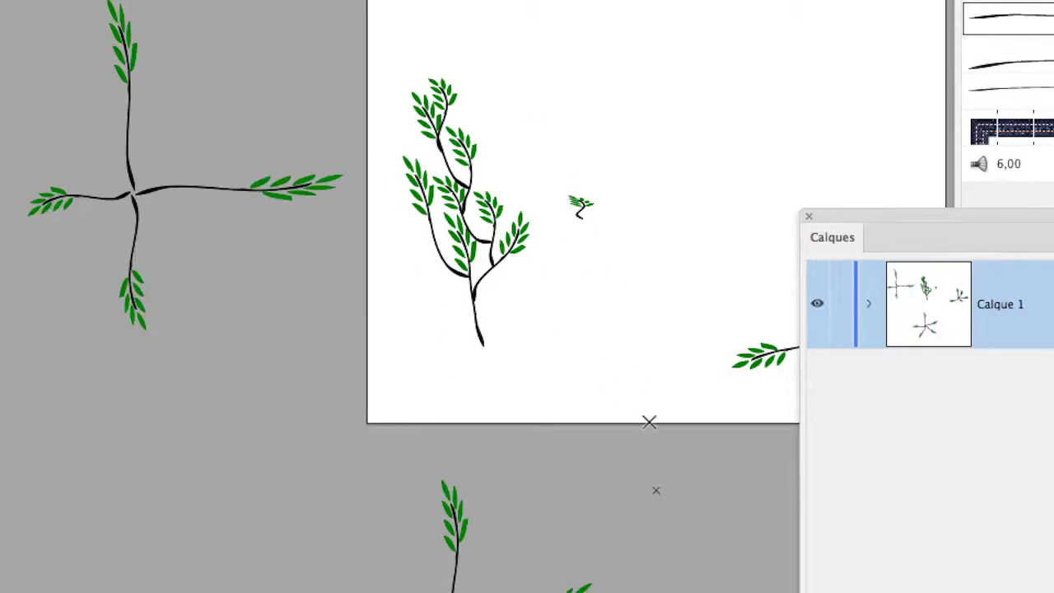
pyautogui.moveTo(676, 518); pyautogui.dragTo(719, 92)
pyautogui.moveTo(661, 273); pyautogui.dragTo(663, 273)
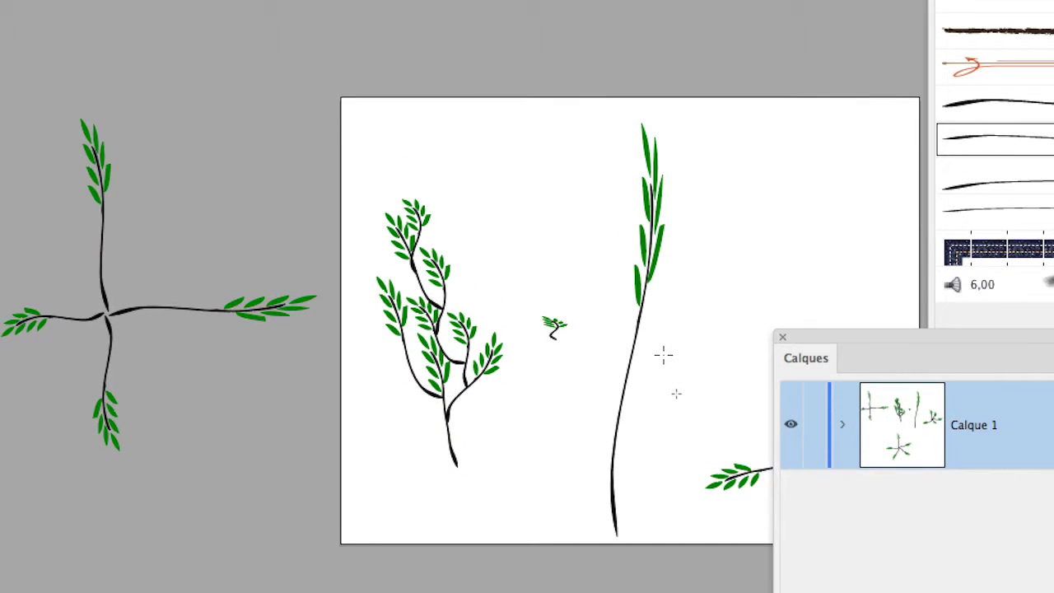
pyautogui.moveTo(638, 355); pyautogui.dragTo(569, 327)
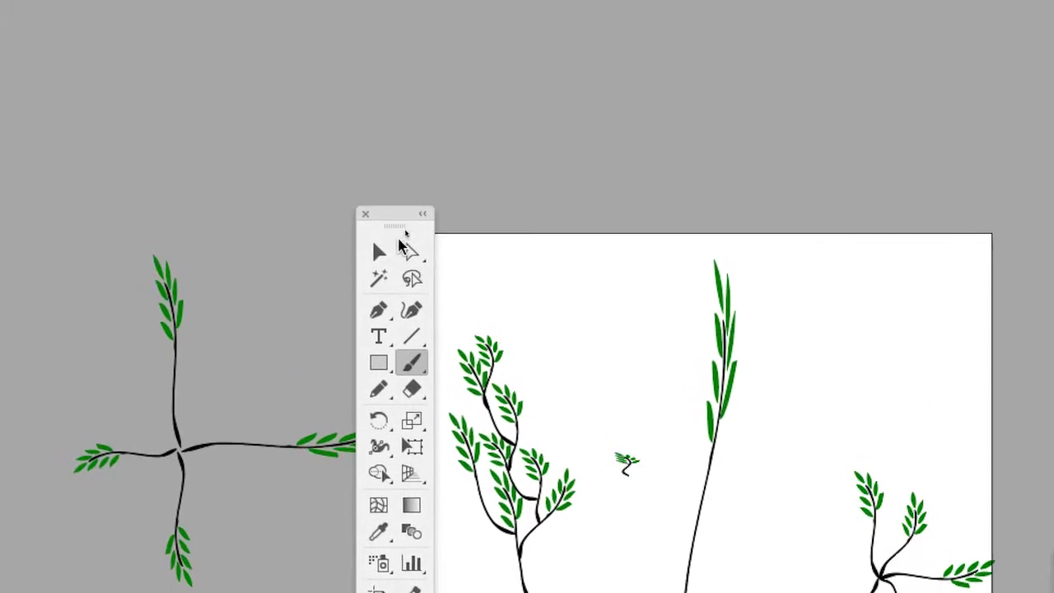
# Lengthen the tiny branch by moving its top anchor point up to about X 105.9 mm, Y 67.1 mm
pyautogui.click(374, 236)
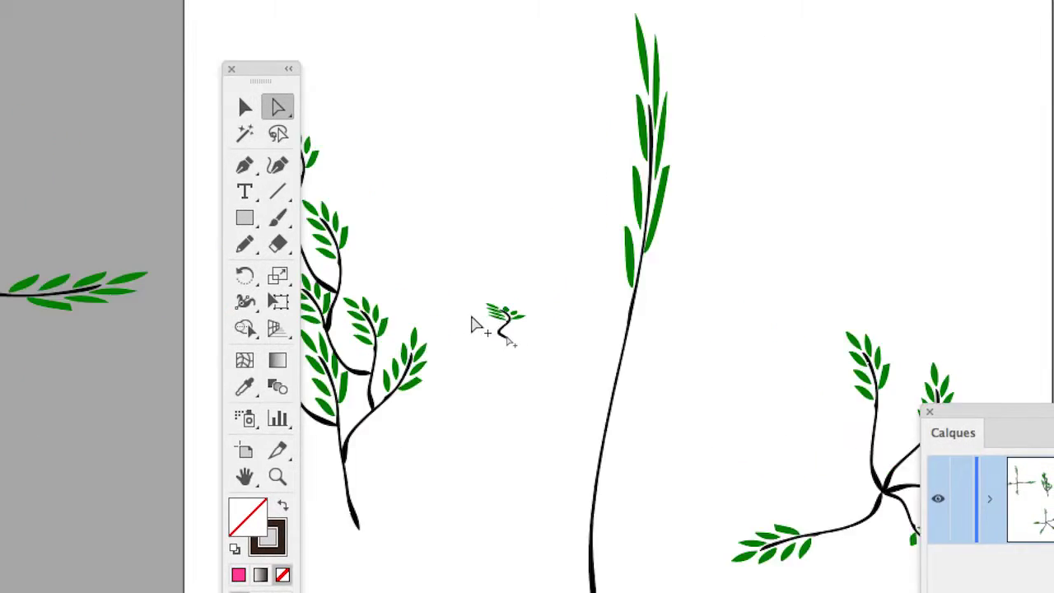
pyautogui.scroll(1, 472, 317)
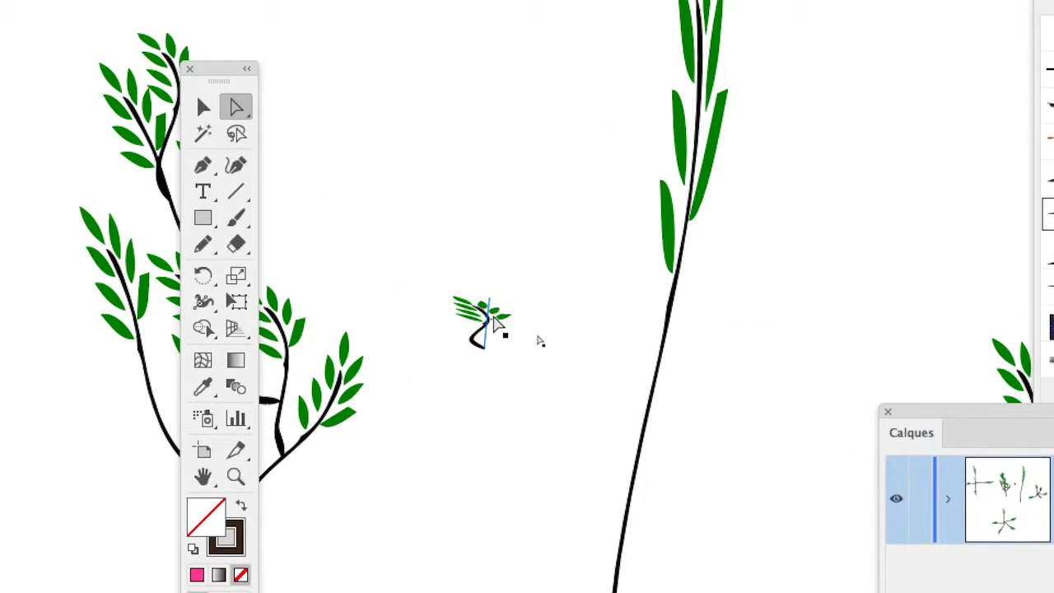
pyautogui.moveTo(494, 317); pyautogui.dragTo(499, 0)
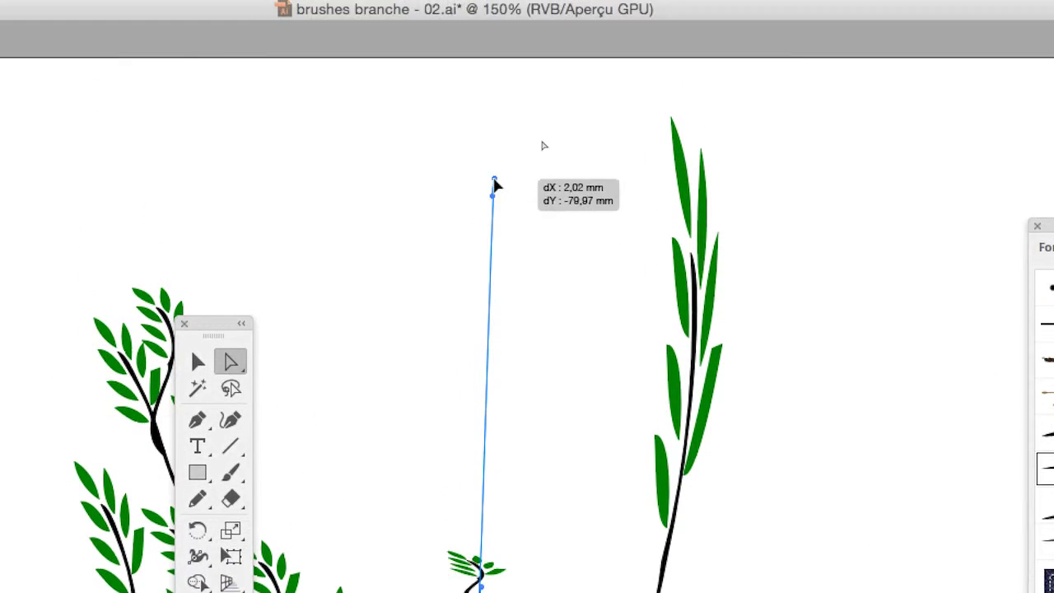
pyautogui.moveTo(495, 186); pyautogui.dragTo(489, 355)
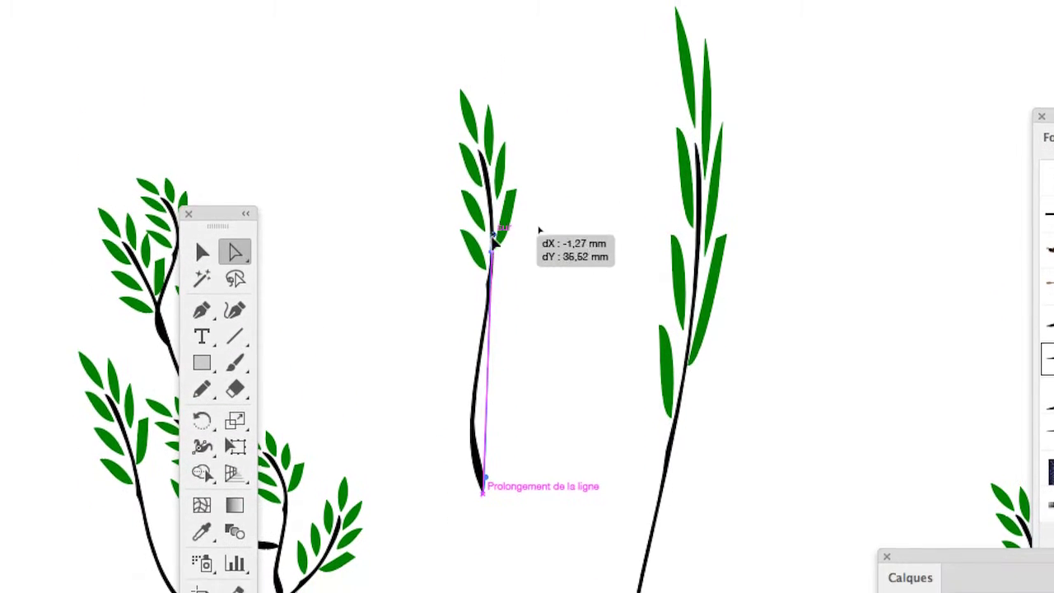
pyautogui.moveTo(494, 237); pyautogui.dragTo(494, 255)
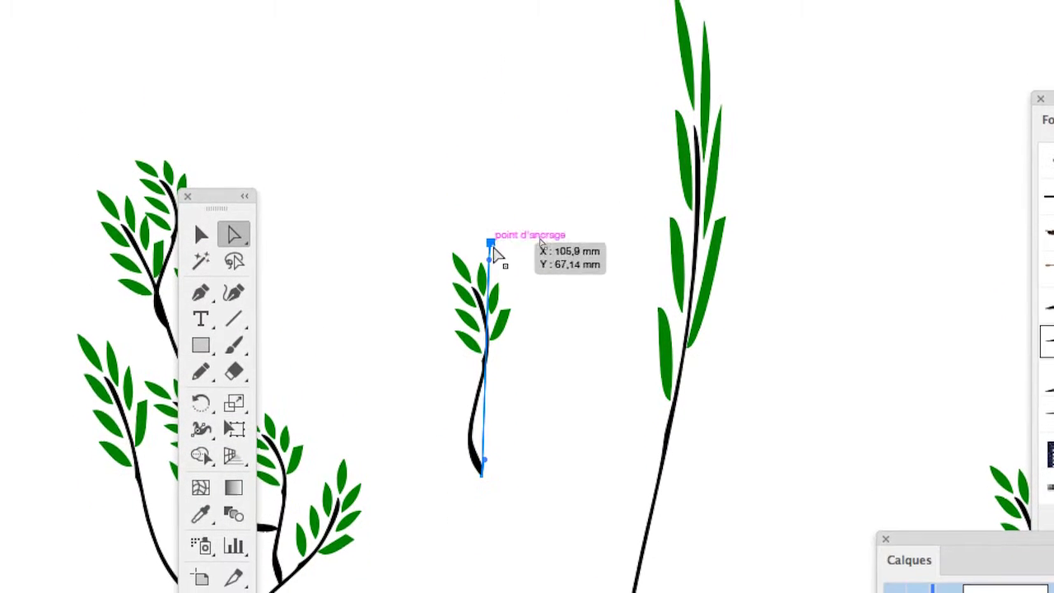
pyautogui.click(494, 257)
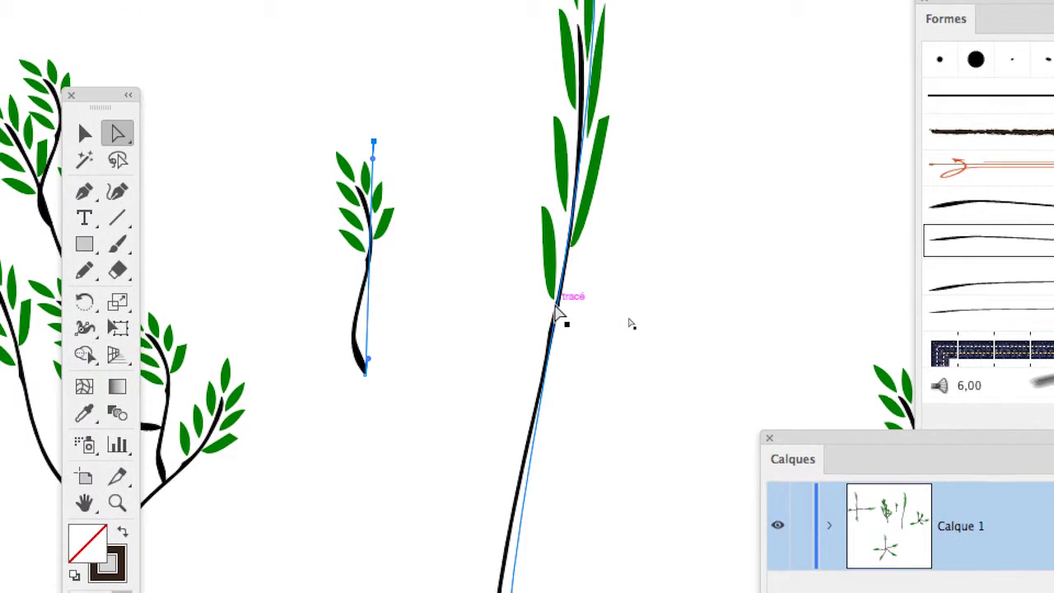
# Cut the long branch into four pieces with the Scissors tool (Outil Ciseaux): near its middle and once within each half
pyautogui.click(556, 313)
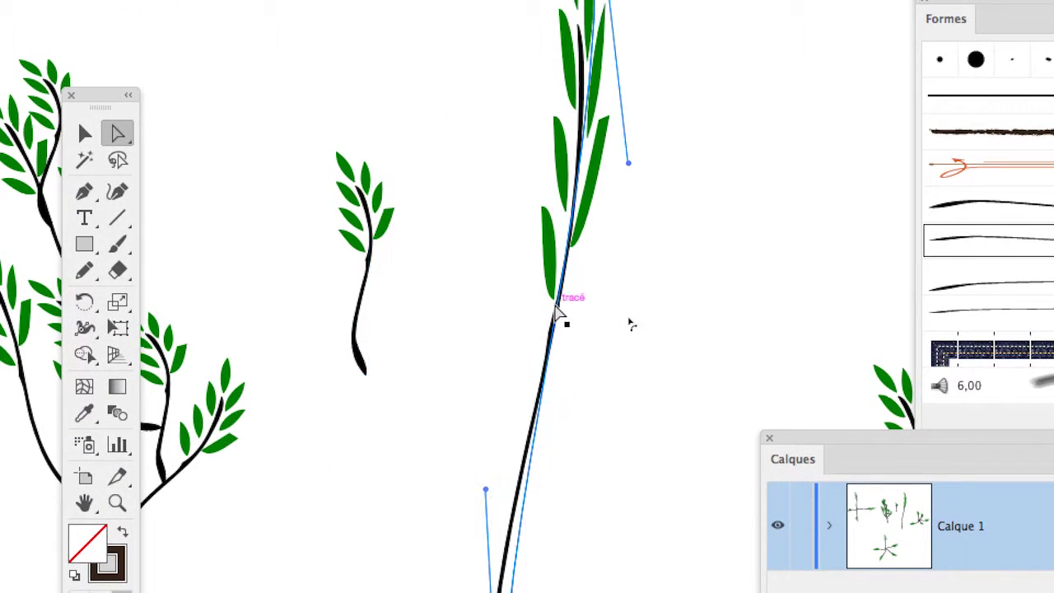
pyautogui.scroll(-2, 556, 313)
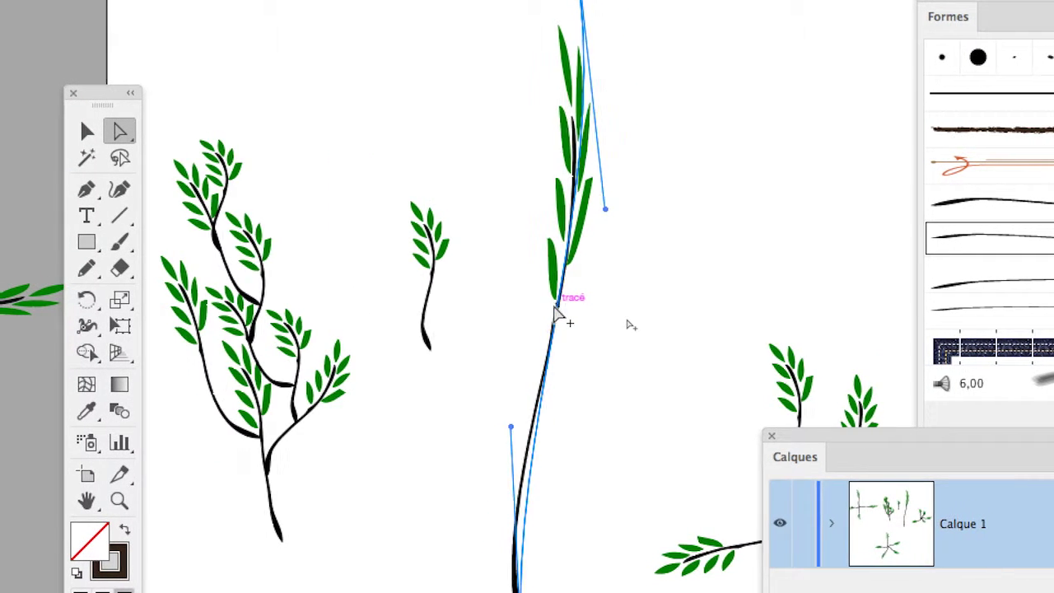
pyautogui.scroll(-2, 556, 313)
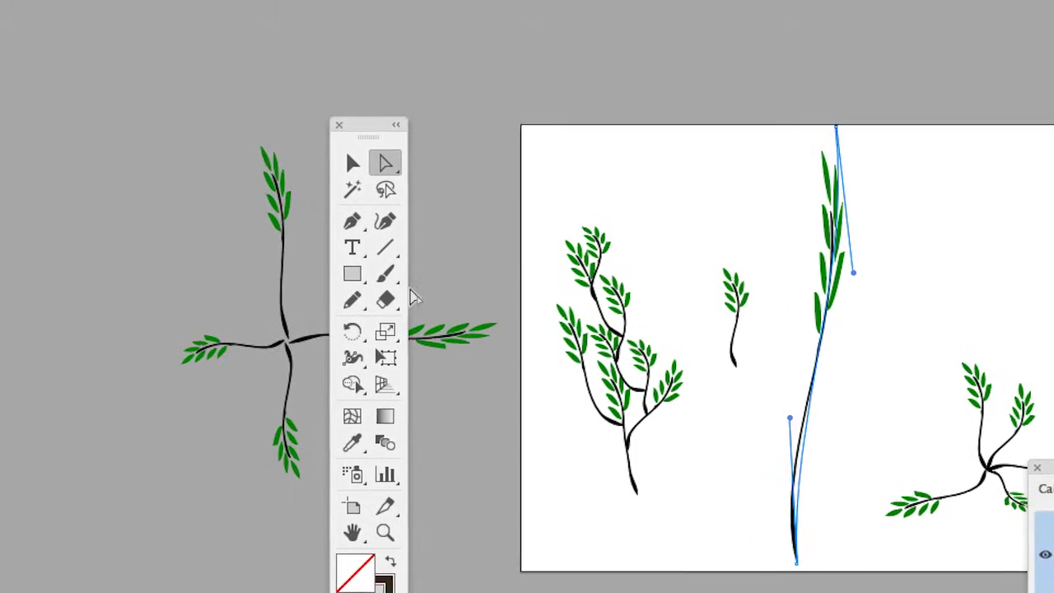
pyautogui.moveTo(332, 284)
pyautogui.mouseDown()
pyautogui.moveTo(406, 309)
pyautogui.moveTo(484, 299)
pyautogui.moveTo(457, 310)
pyautogui.moveTo(451, 331)
pyautogui.mouseUp()
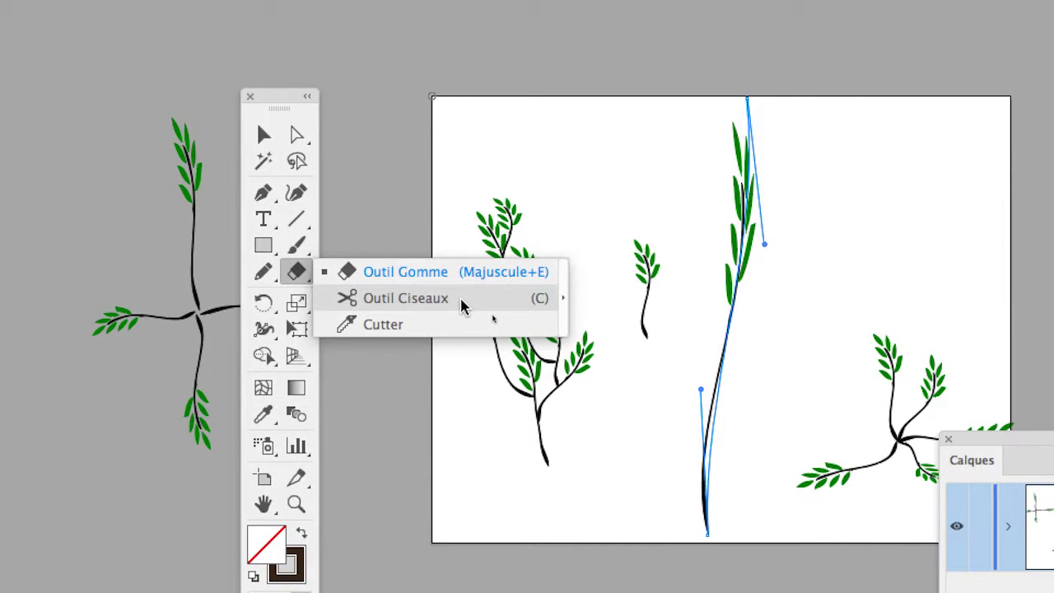
pyautogui.click(462, 306)
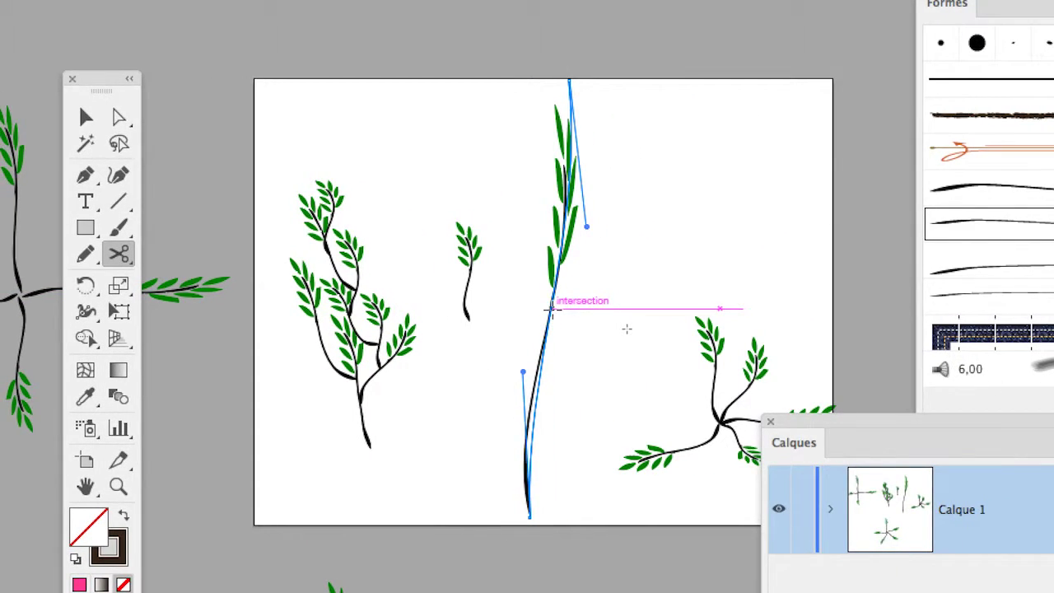
pyautogui.click(550, 306)
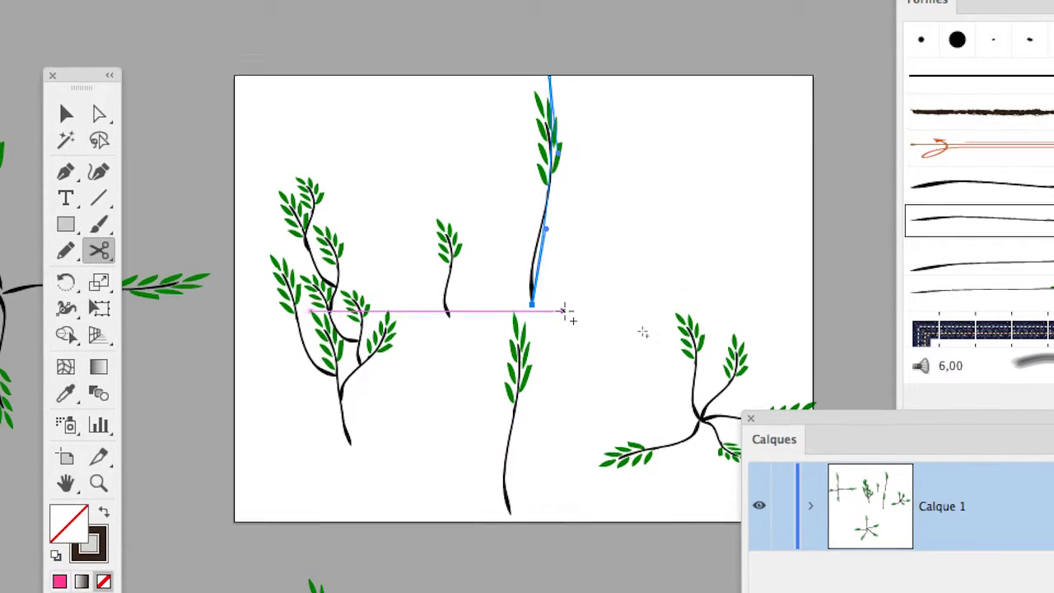
pyautogui.scroll(1, 564, 310)
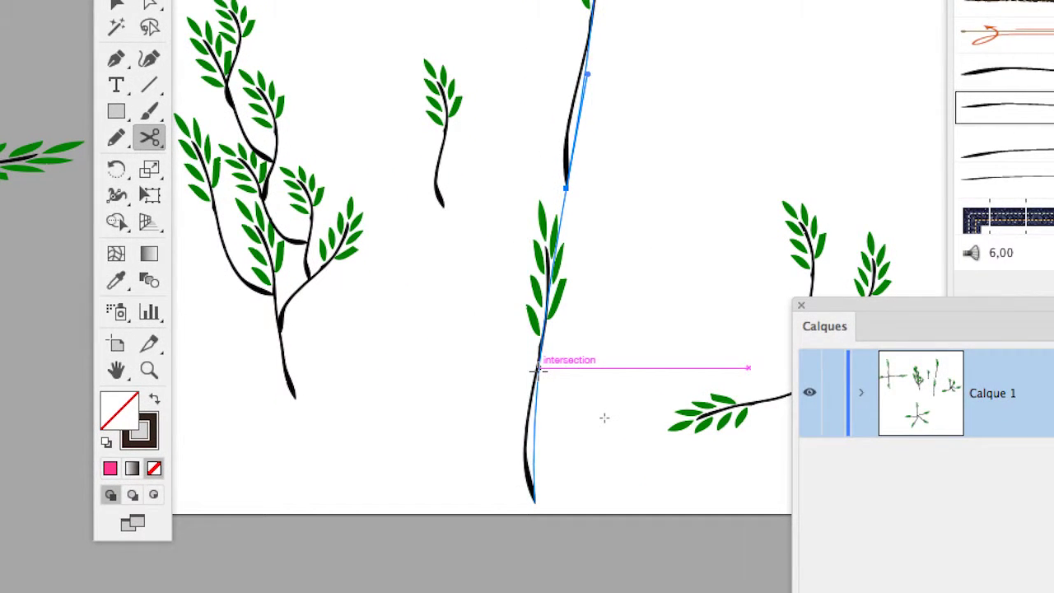
pyautogui.click(536, 369)
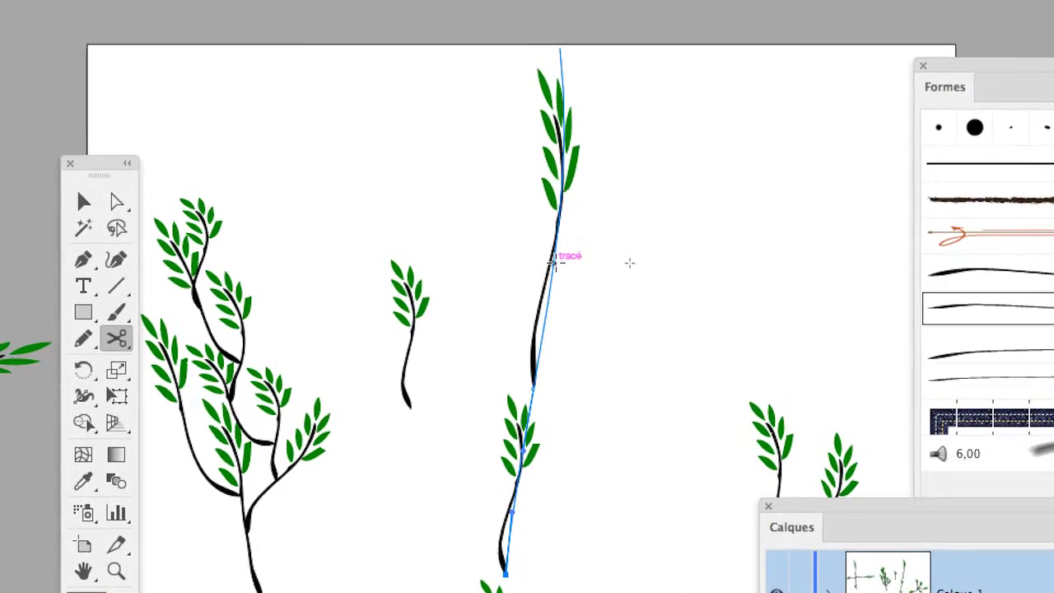
pyautogui.click(556, 253)
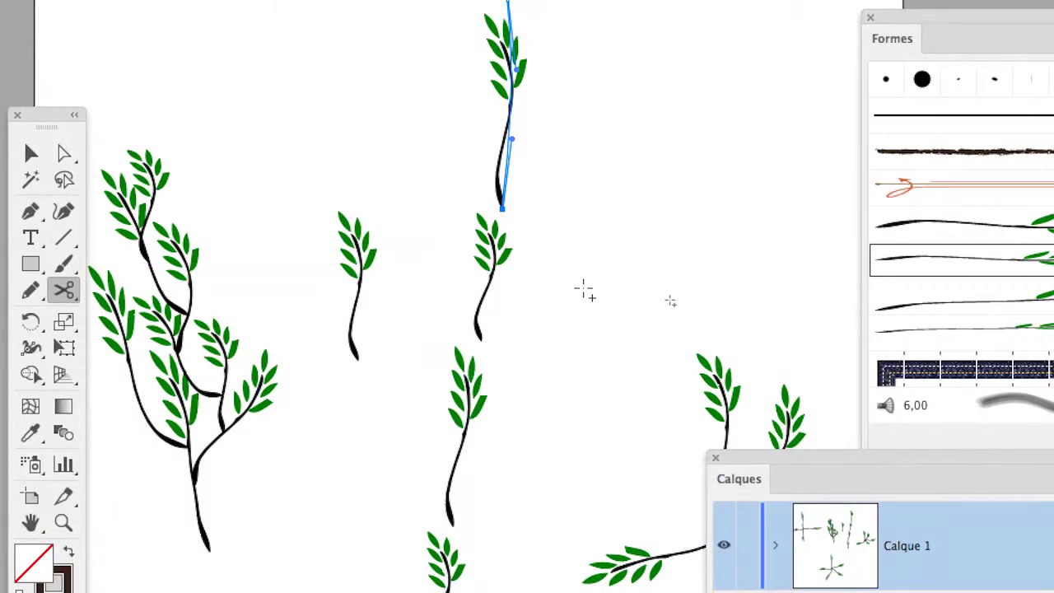
# Delete the four cut pieces of the long branch, leaving the tree and the small upright branch
pyautogui.scroll(-3, 583, 290)
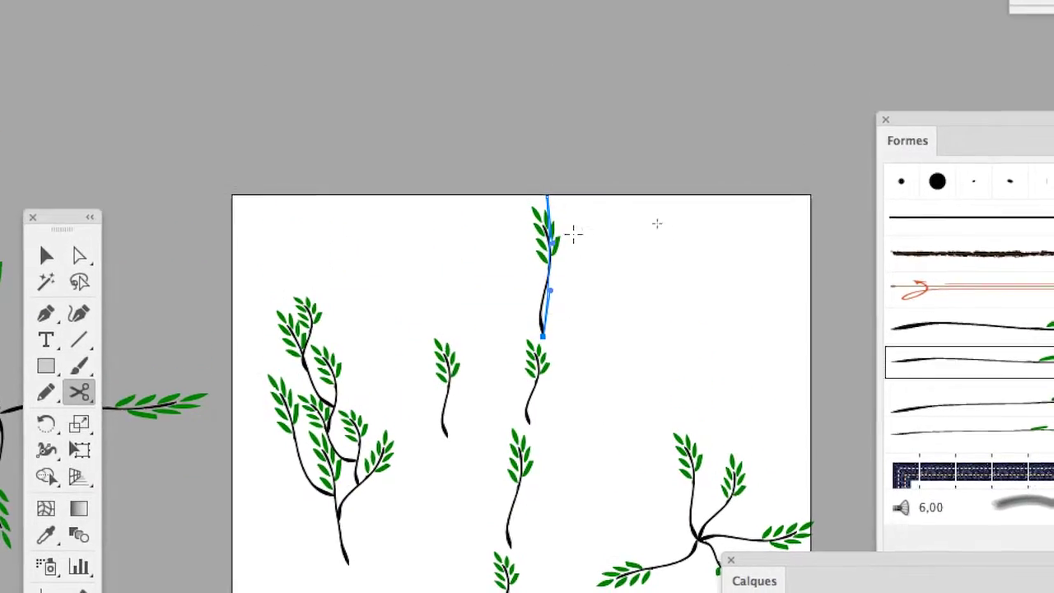
pyautogui.click(46, 256)
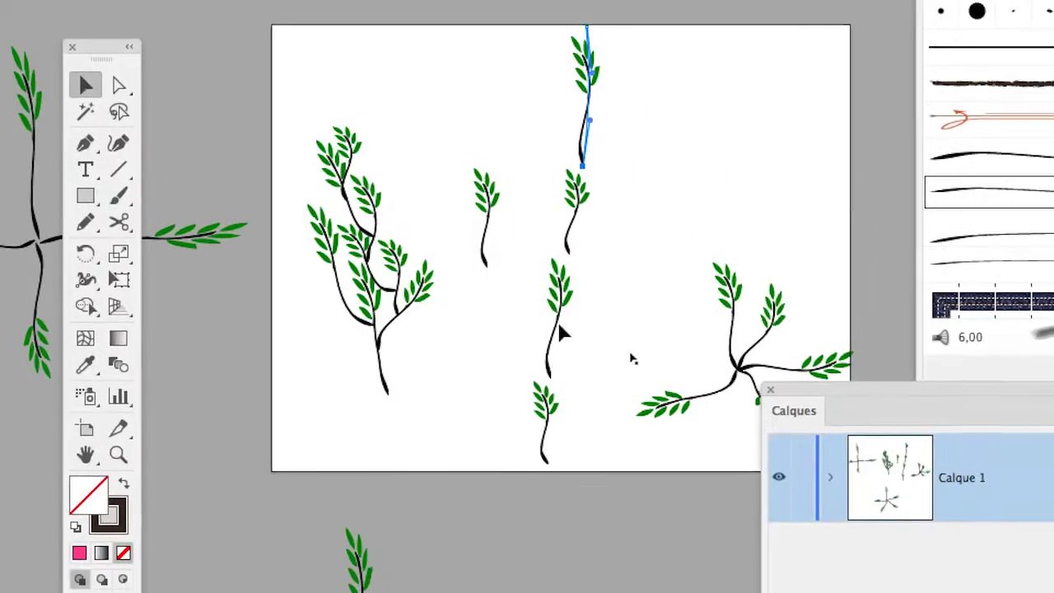
pyautogui.click(575, 325)
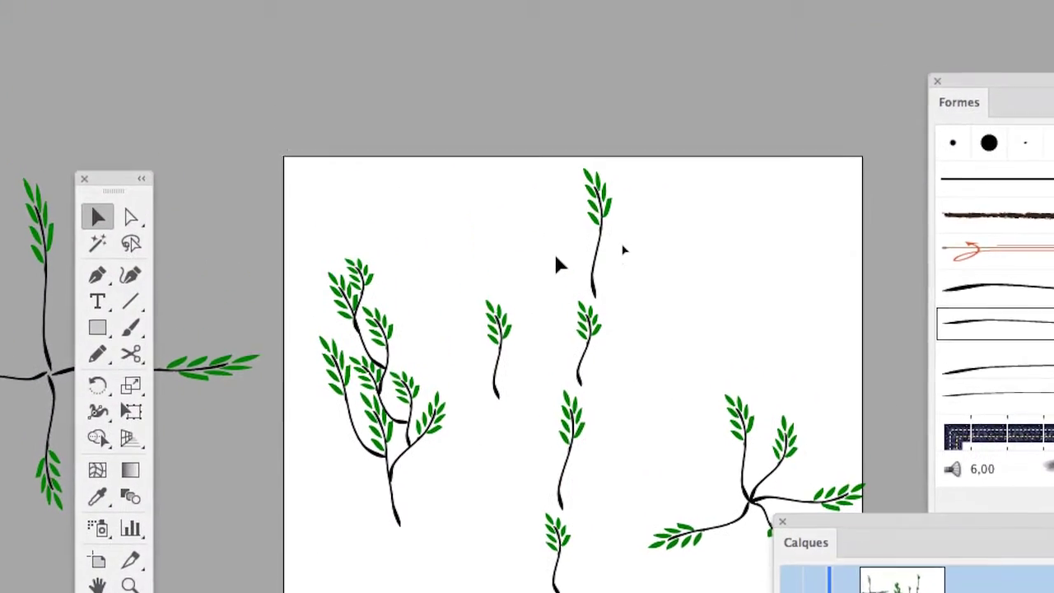
pyautogui.moveTo(562, 237); pyautogui.dragTo(584, 541)
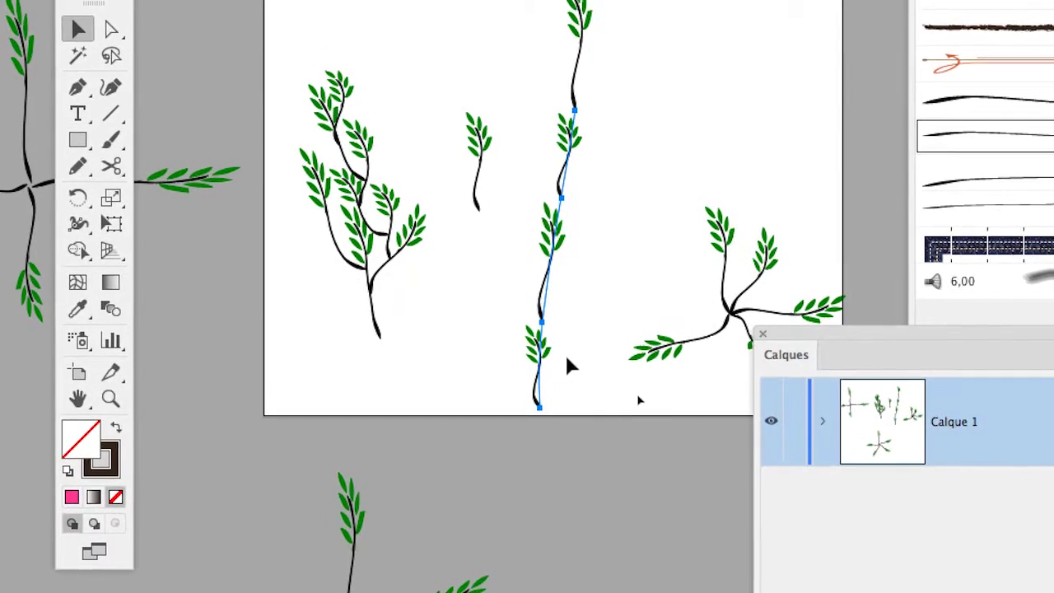
pyautogui.press('BackSpace')
pyautogui.click(573, 99)
pyautogui.press('BackSpace')
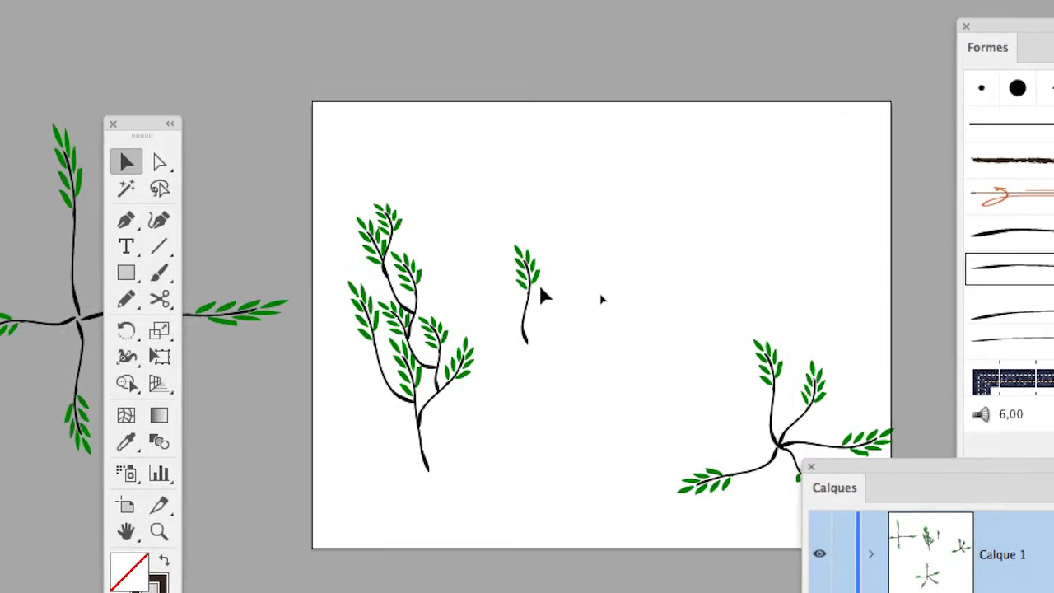
# Try to create a pattern brush (Forme de motif) from the small upright branch and abandon its options
pyautogui.click(528, 294)
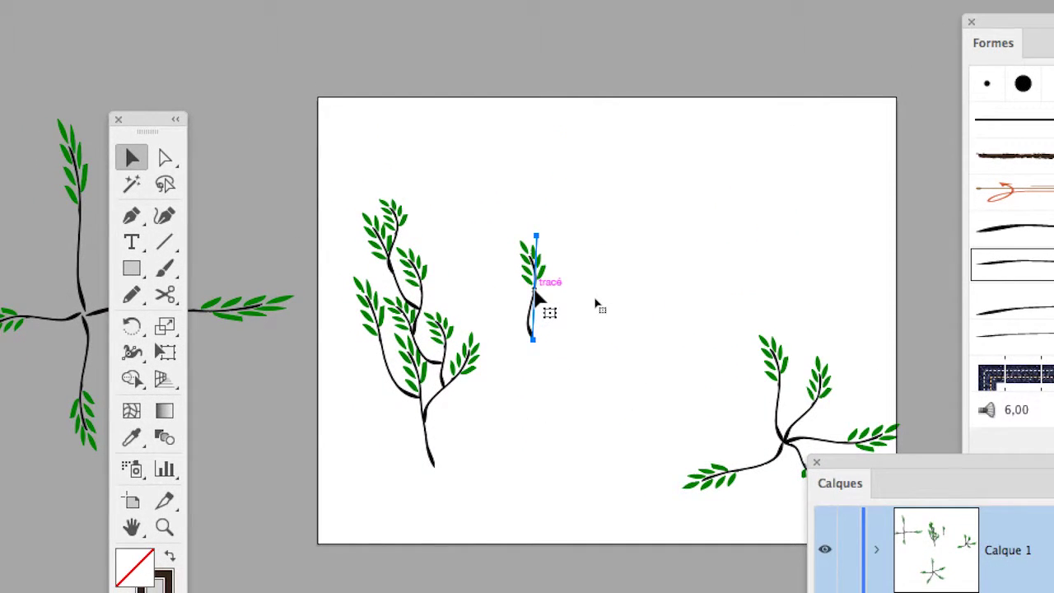
pyautogui.moveTo(533, 290); pyautogui.dragTo(691, 339)
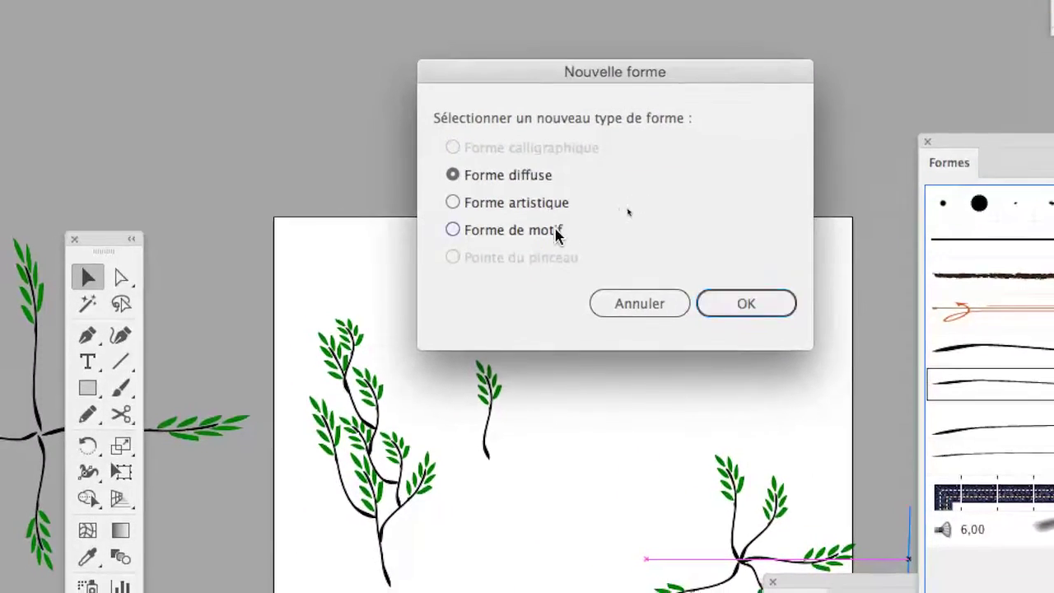
pyautogui.click(554, 240)
pyautogui.click(736, 314)
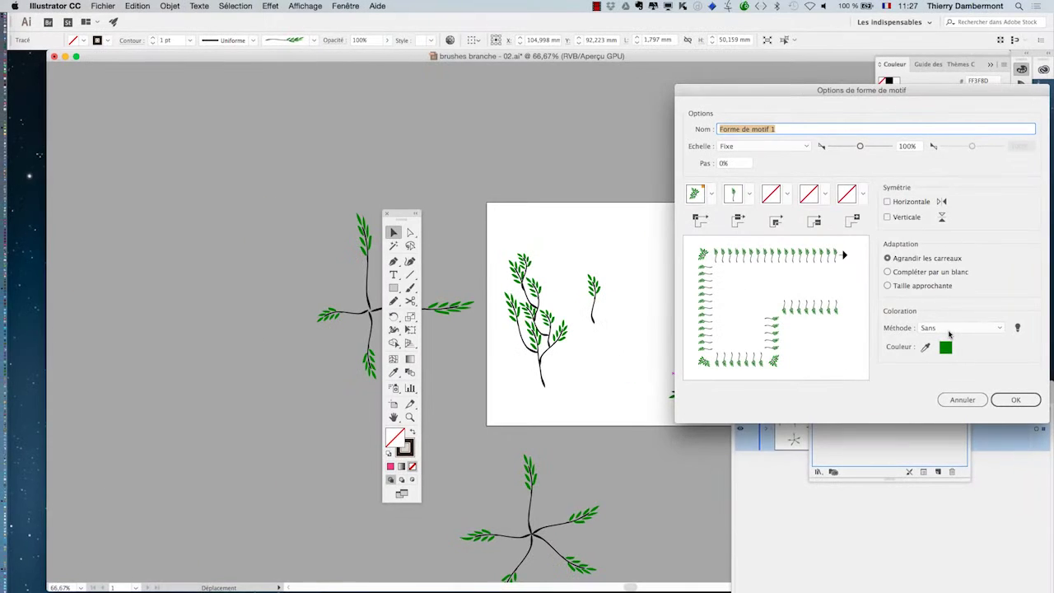
pyautogui.click(978, 399)
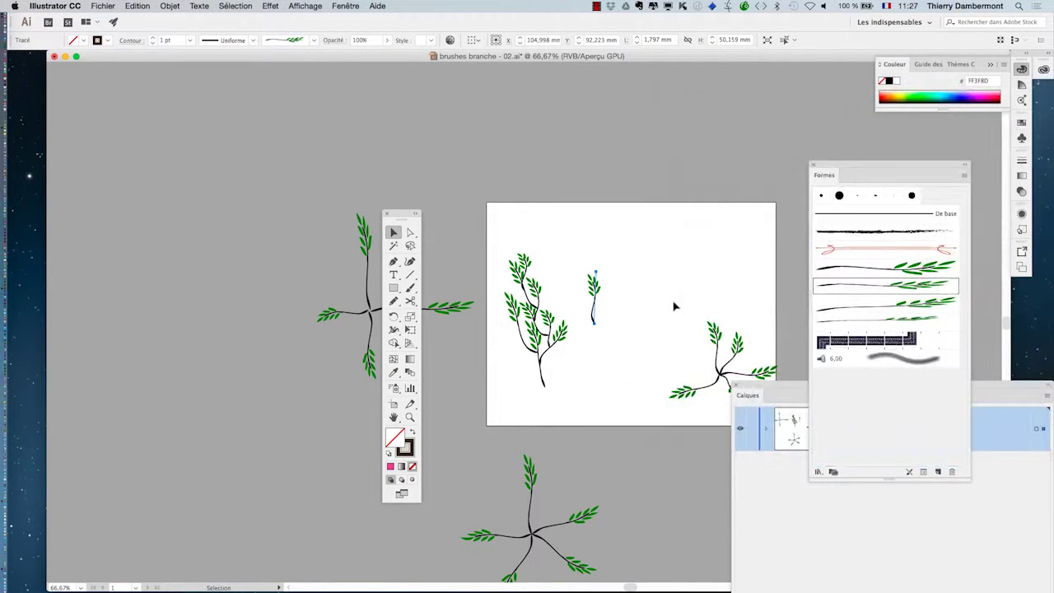
# Rotate the small upright branch with Free Transform so it lies horizontally, with its leaves at the right end
pyautogui.scroll(3, 597, 304)
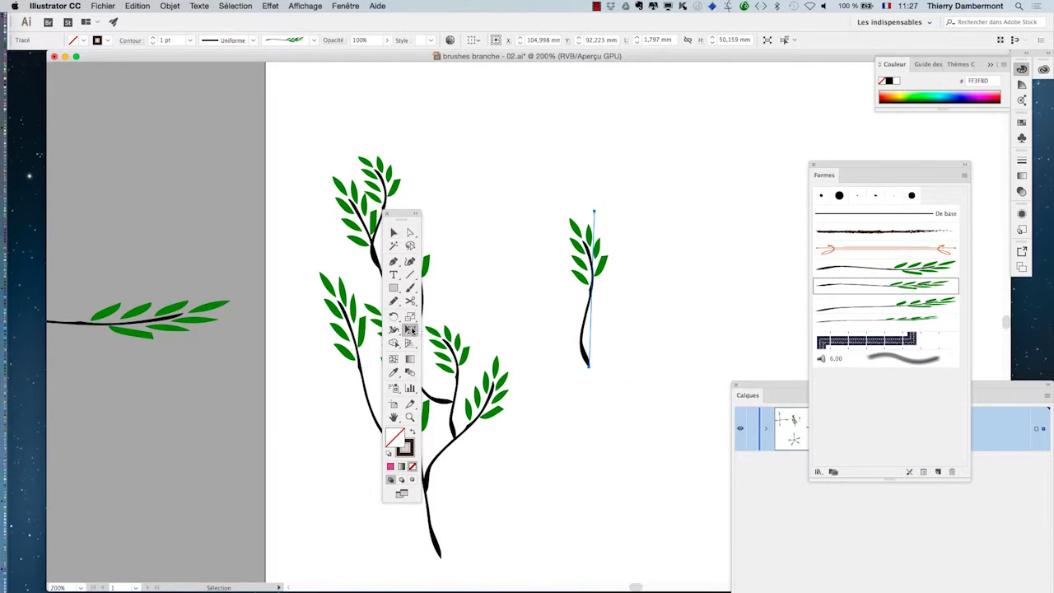
pyautogui.click(410, 329)
pyautogui.moveTo(686, 274); pyautogui.dragTo(706, 303)
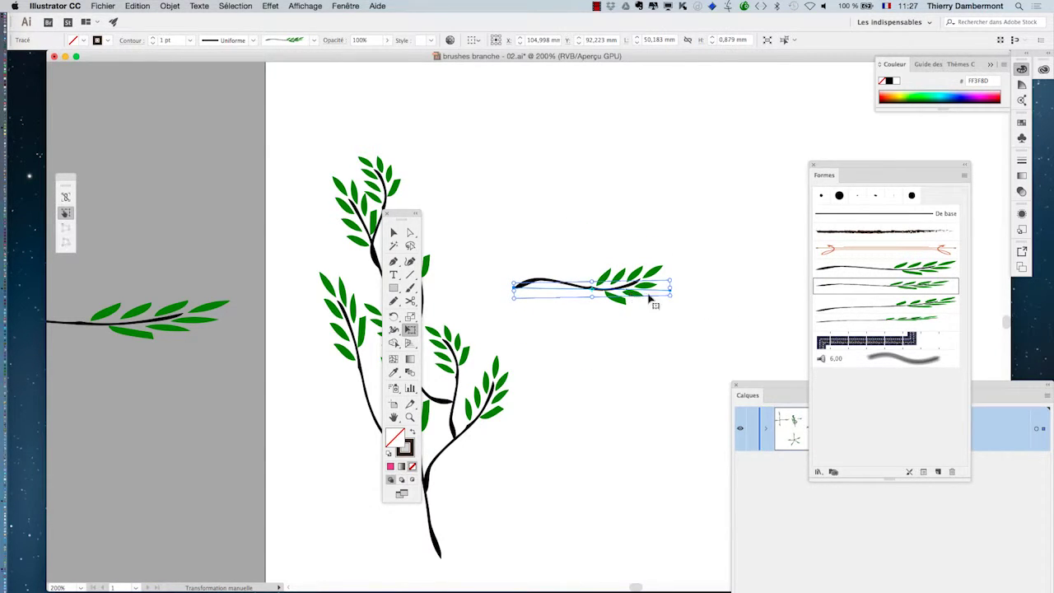
pyautogui.press('Delete')
pyautogui.press('super+z')
pyautogui.press('super+z')
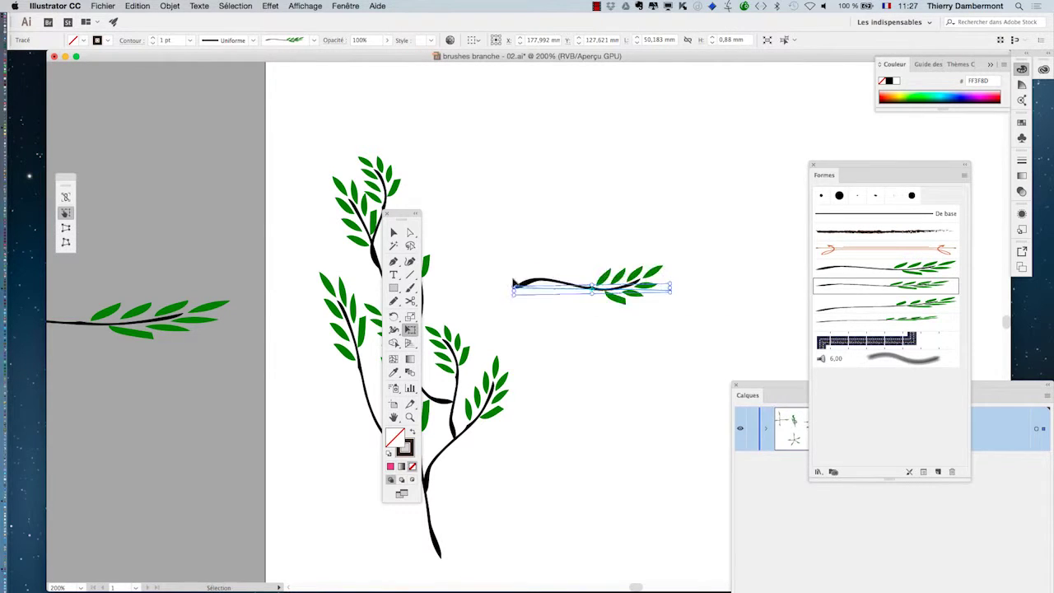
pyautogui.click(394, 234)
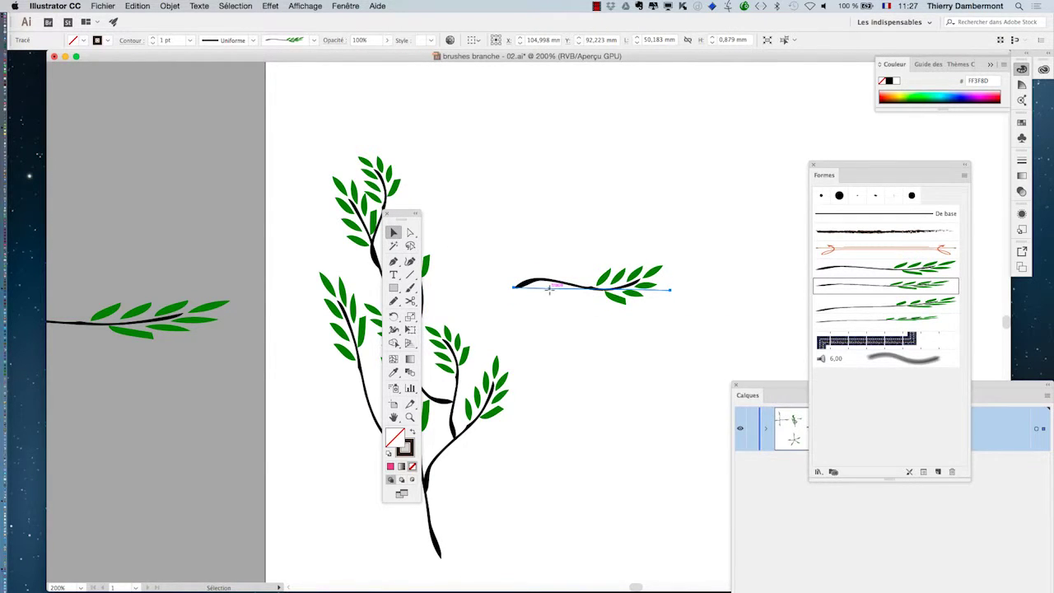
# Start a new pattern brush (Forme de motif) from the horizontal branch and set its spacing (Pas) to 20%
pyautogui.moveTo(550, 289); pyautogui.dragTo(862, 412)
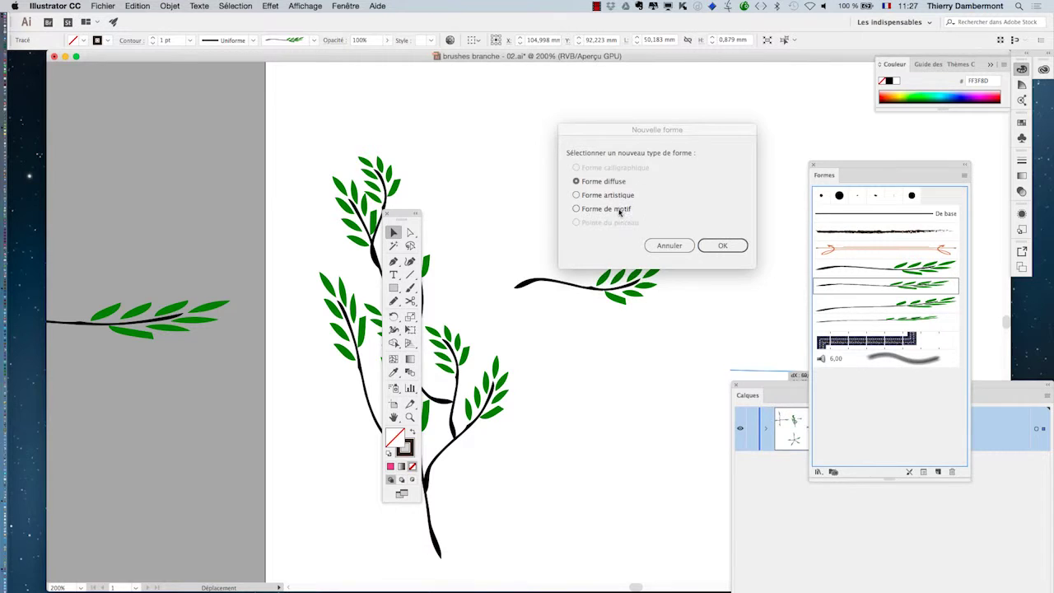
pyautogui.click(620, 210)
pyautogui.click(719, 246)
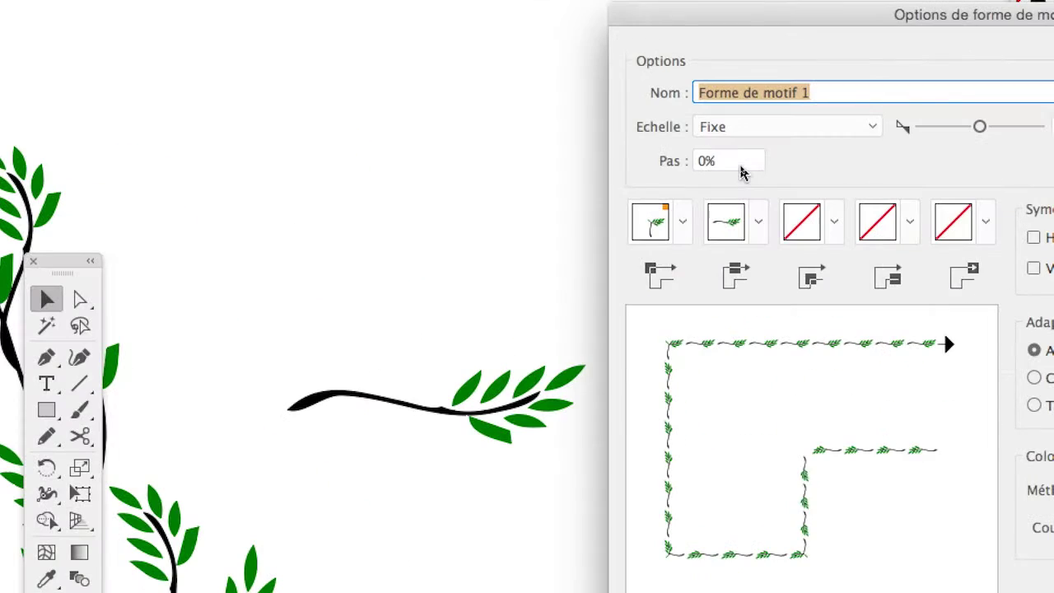
pyautogui.press('Tab')
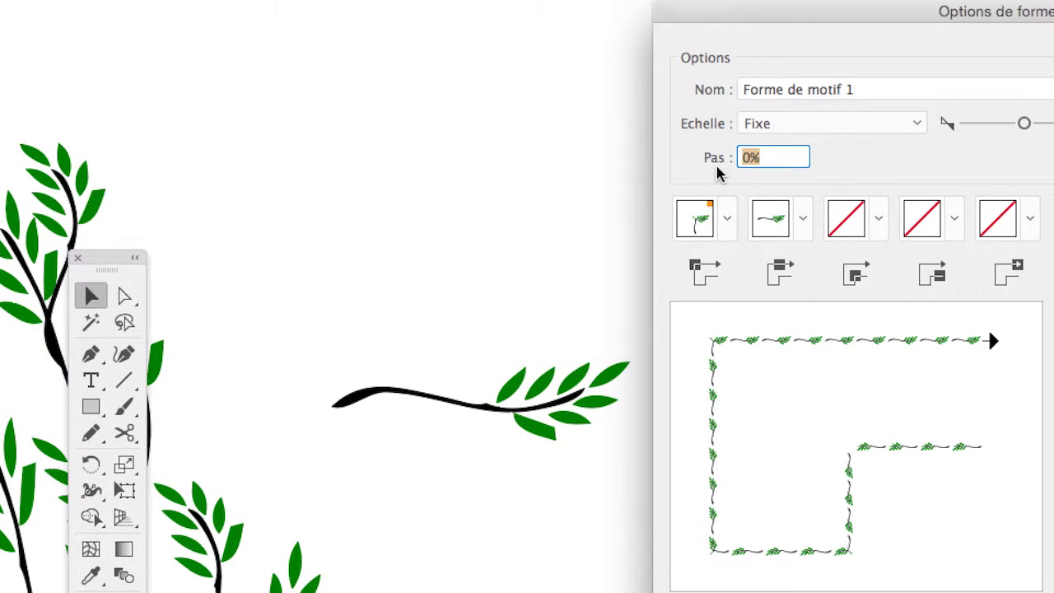
pyautogui.write('20')
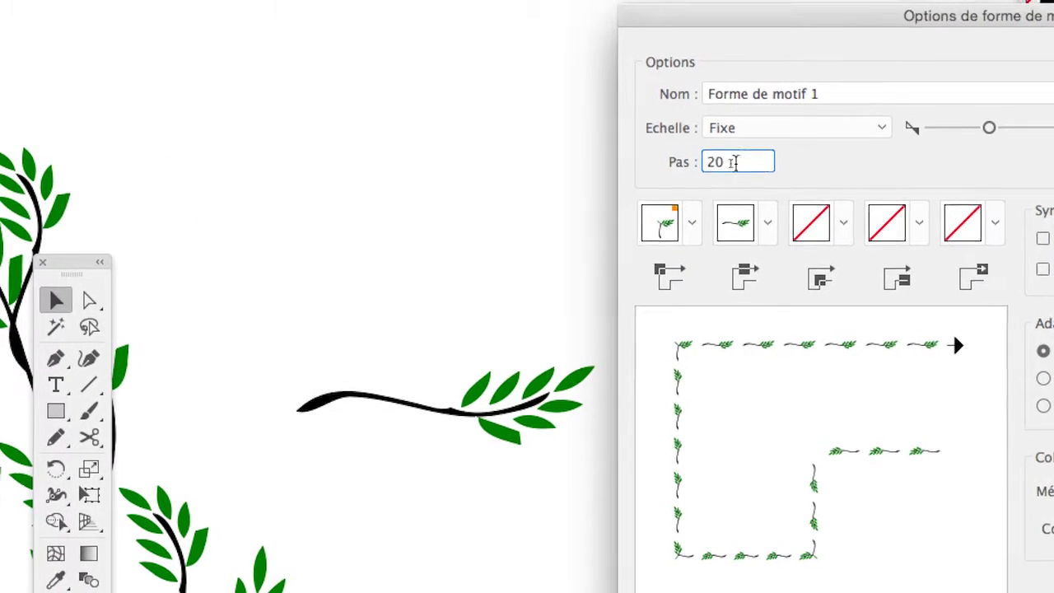
# Try pattern brush spacings (Pas) of -50% and -100%, and discard the new brush
pyautogui.moveTo(770, 157); pyautogui.dragTo(733, 165)
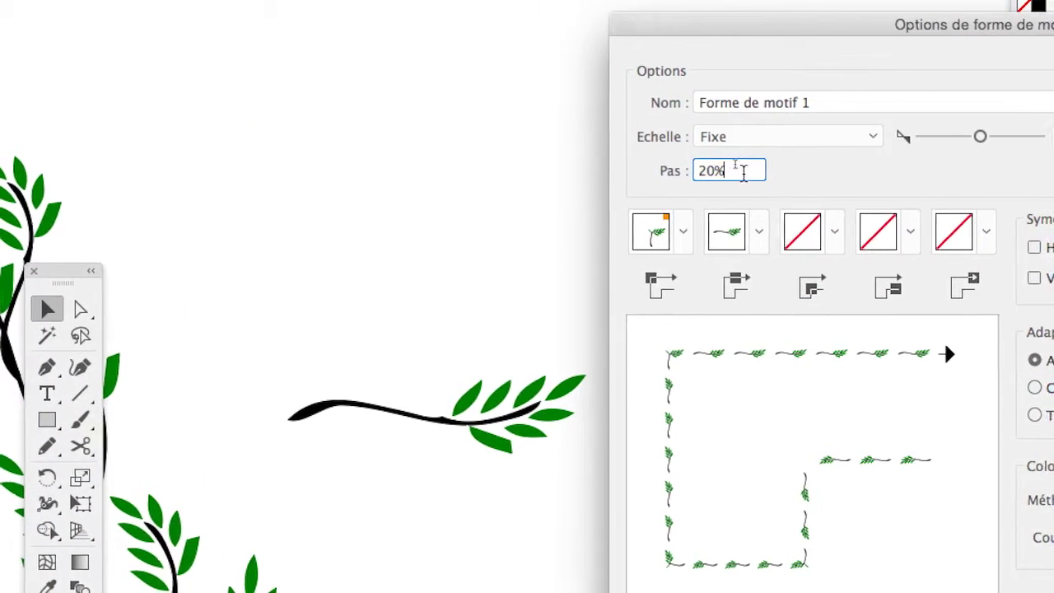
pyautogui.write('-50')
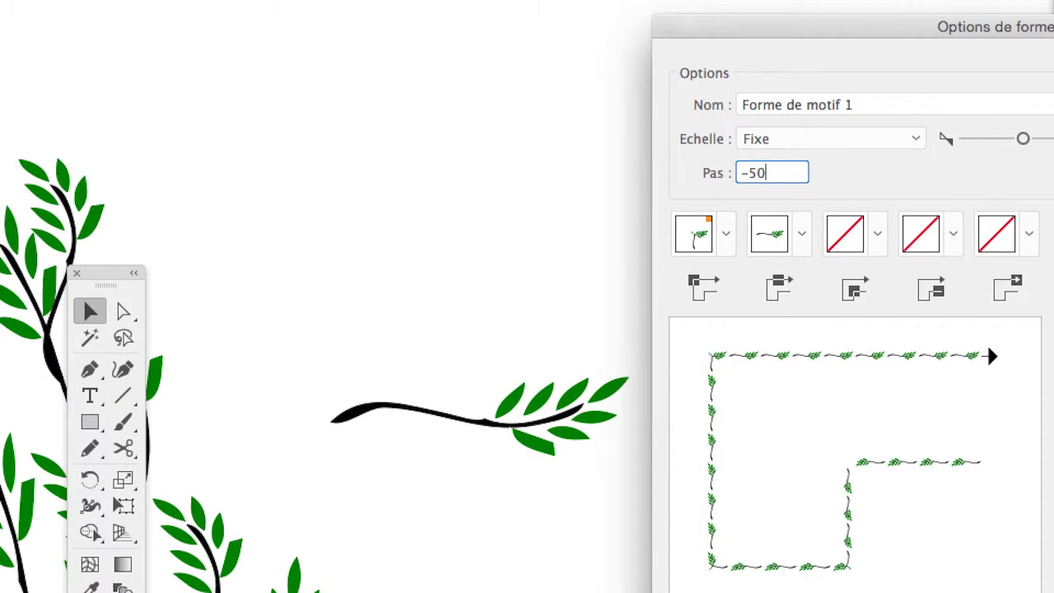
pyautogui.moveTo(769, 172); pyautogui.dragTo(706, 172)
pyautogui.write('-')
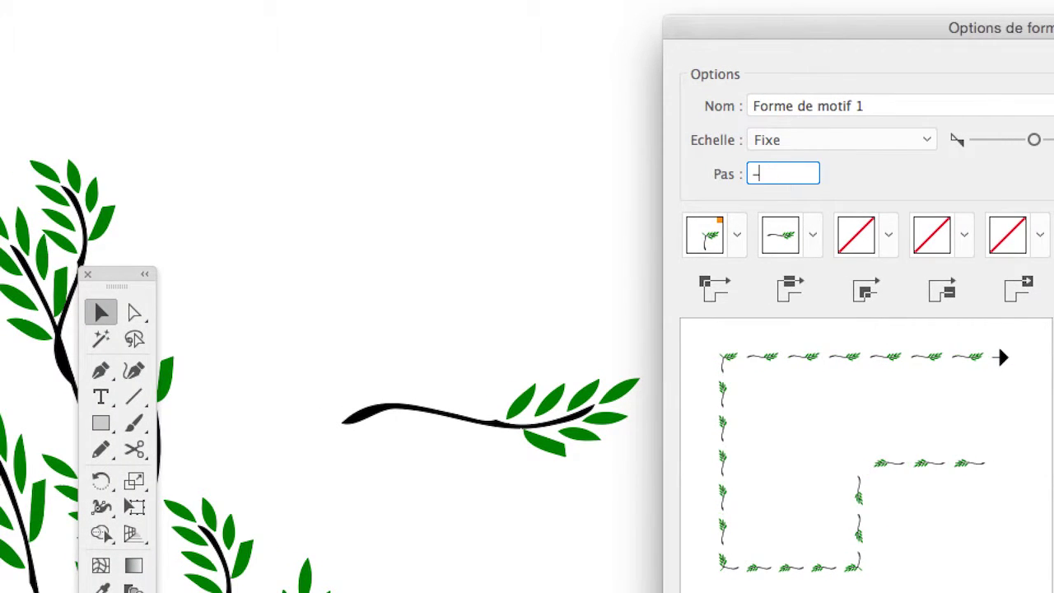
pyautogui.write('100')
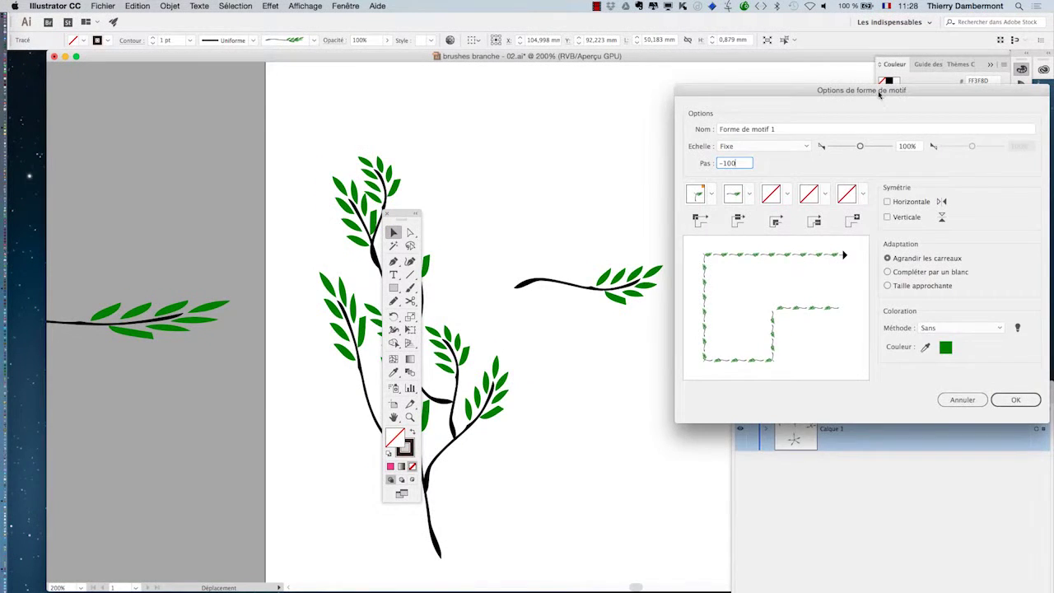
pyautogui.moveTo(878, 95); pyautogui.dragTo(256, 92)
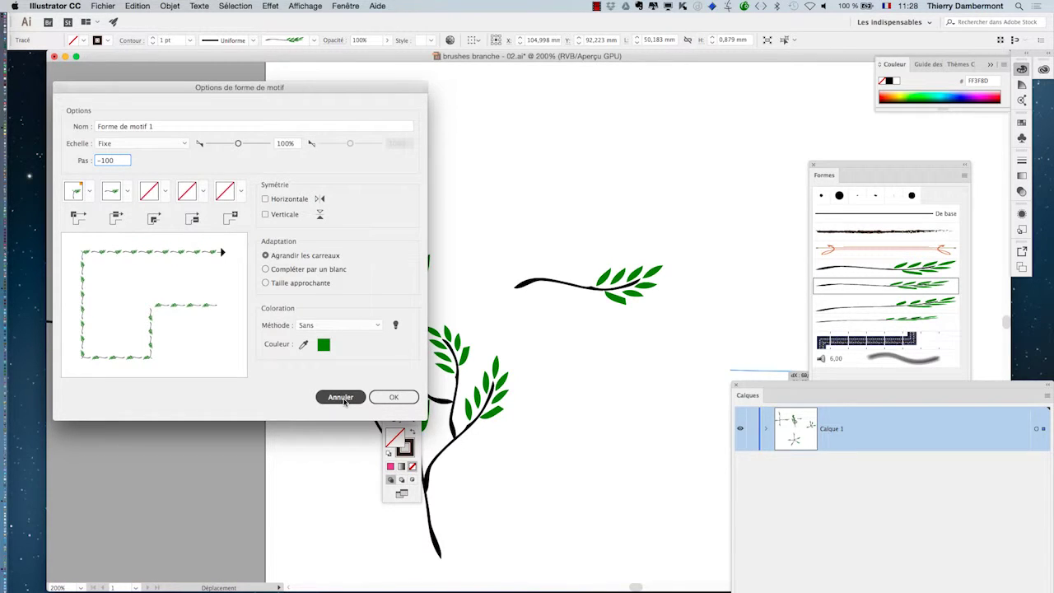
pyautogui.click(344, 401)
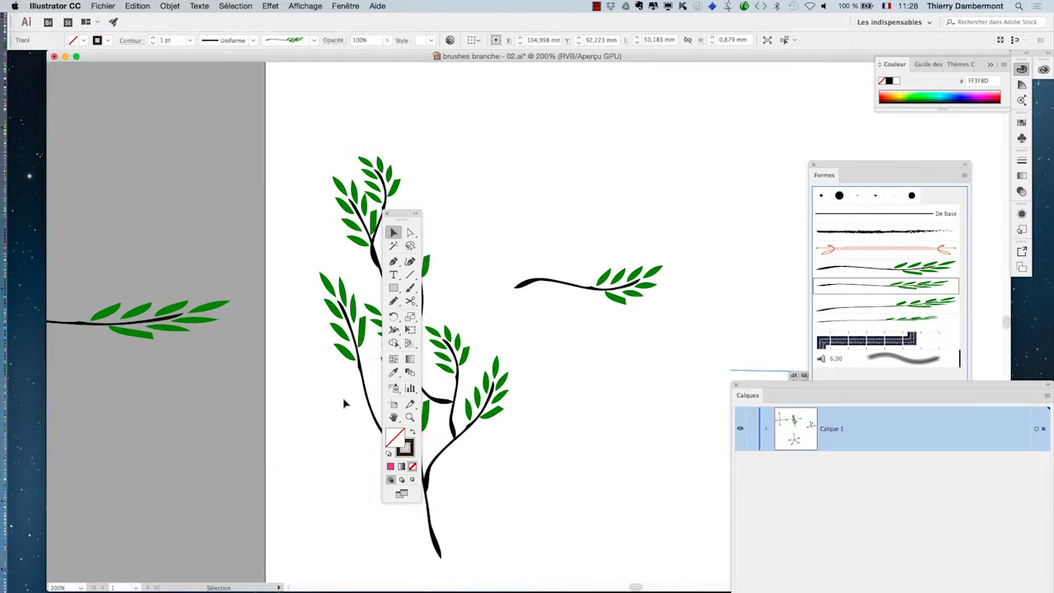
# Delete the horizontal test branch beside the tree
pyautogui.press('Delete')
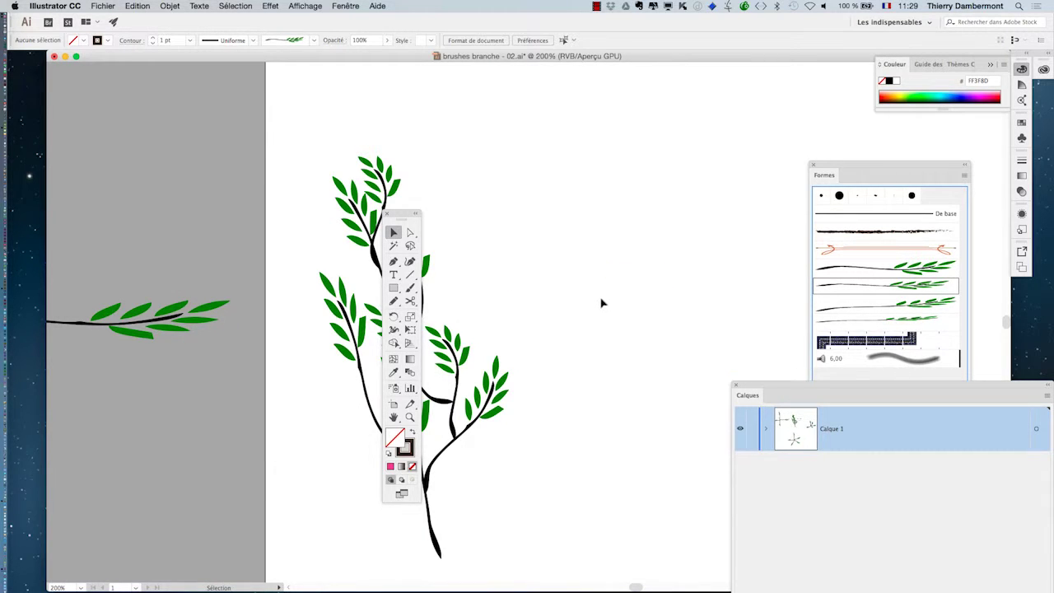
pyautogui.keyDown('alt'); pyautogui.scroll(-2, 600, 294); pyautogui.keyUp('alt')
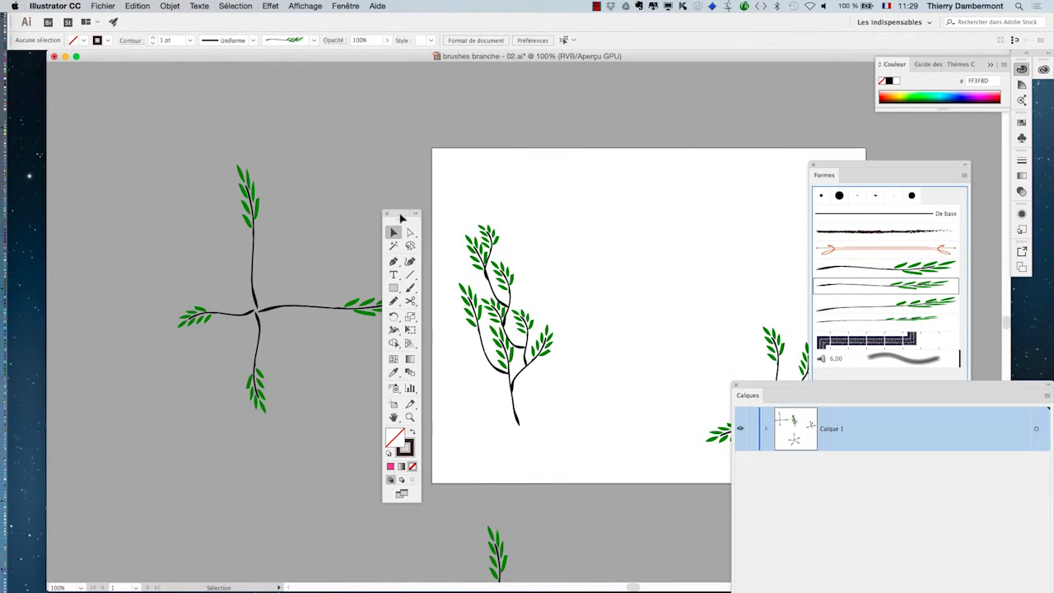